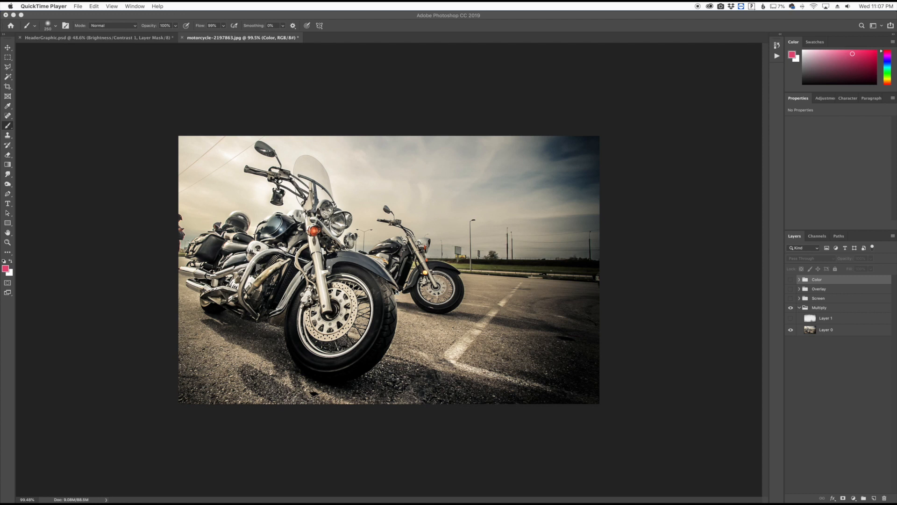
- Show the grunge texture layer, Layer 1, in the Multiply group and set its blend mode to Multiply
{"action": "left_click", "coordinate": [791, 318]}
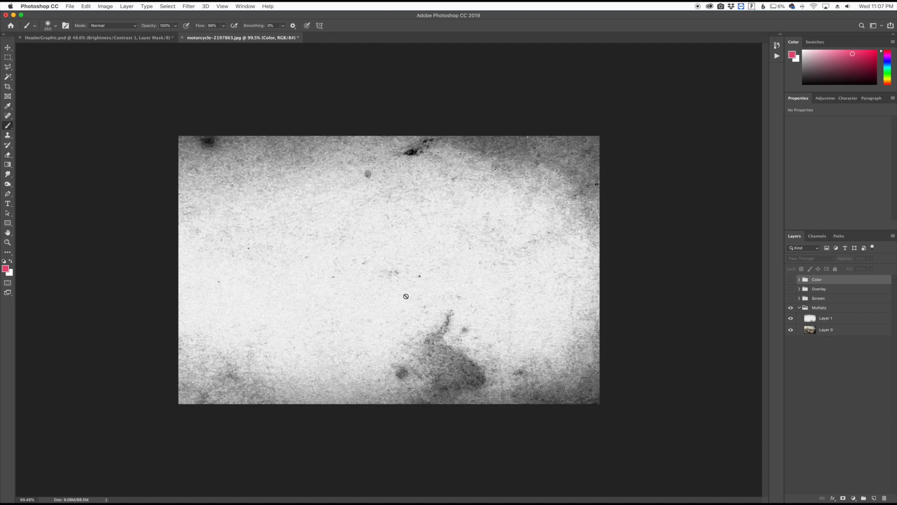
{"action": "left_click", "coordinate": [849, 319]}
{"action": "left_click", "coordinate": [801, 260]}
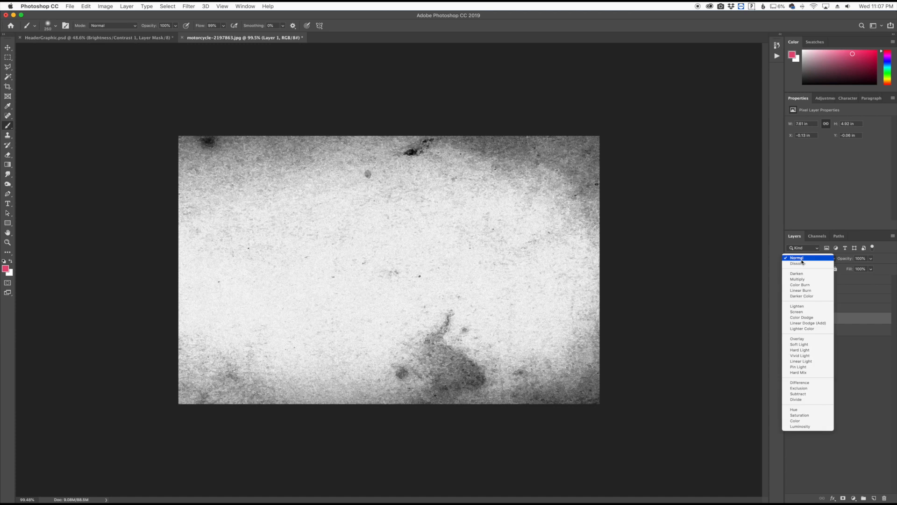
{"action": "left_click", "coordinate": [802, 260]}
{"action": "left_click", "coordinate": [801, 258]}
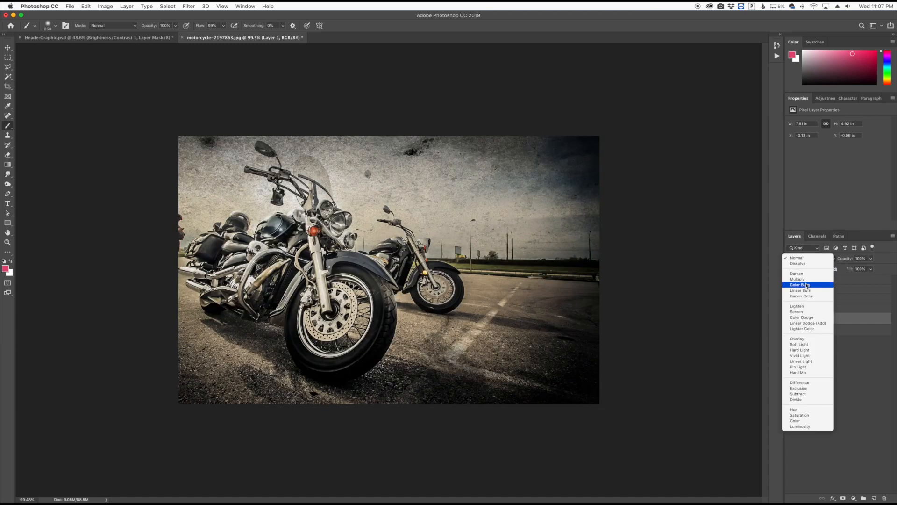
{"action": "left_click", "coordinate": [804, 280]}
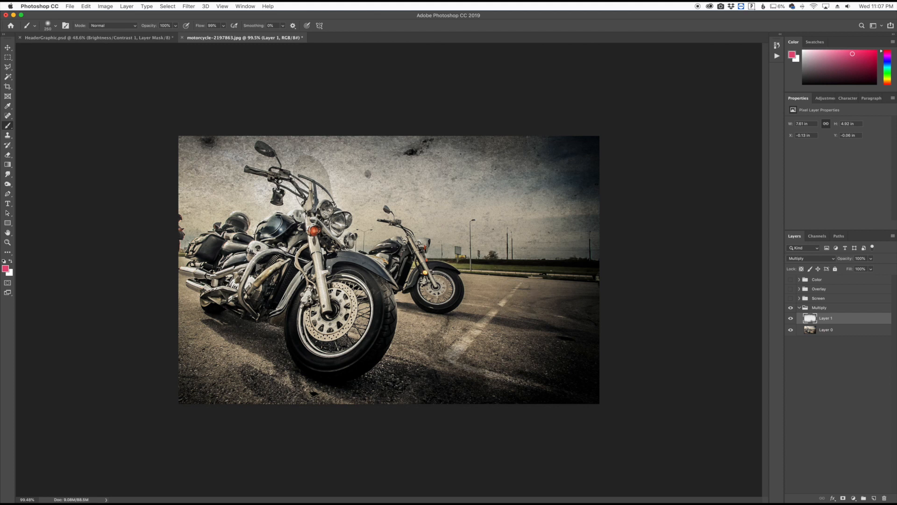
- Add a layer mask and a vector mask to the grunge texture layer in the Multiply group
{"action": "scroll", "coordinate": [322, 287], "scroll_direction": "up", "scroll_amount": 5}
{"action": "scroll", "coordinate": [323, 286], "scroll_direction": "up", "scroll_amount": 5}
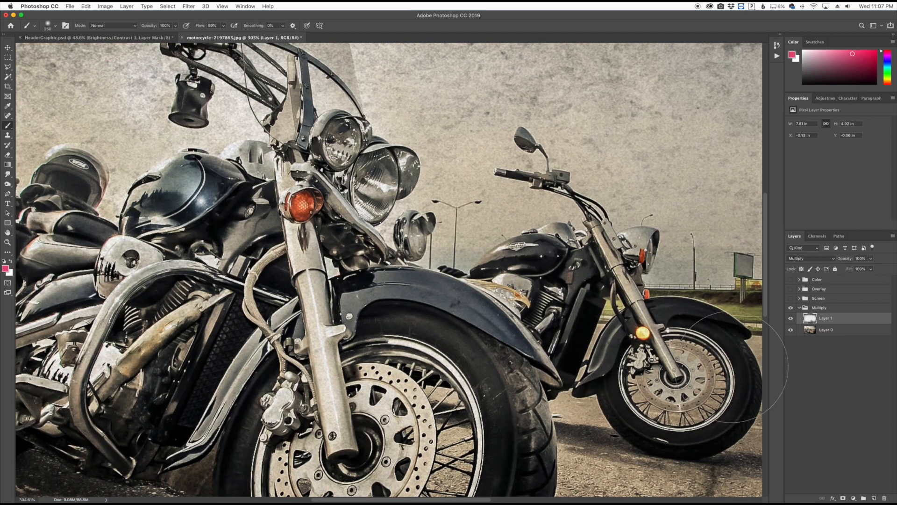
{"action": "left_click", "coordinate": [843, 498]}
{"action": "left_click", "coordinate": [843, 498]}
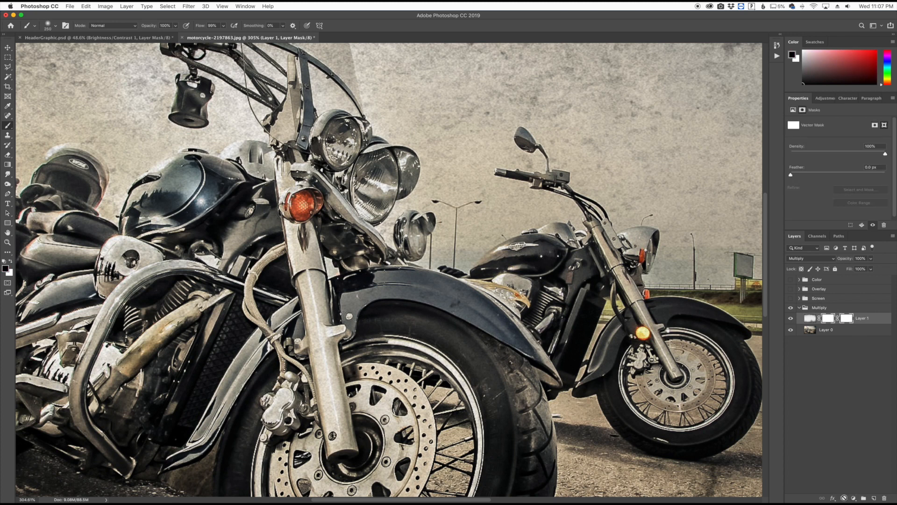
- Paint black on the texture layer's mask with a smaller brush over the front motorcycle's mirror, handlebar area and tank to clear the texture
{"action": "key", "text": "bracketleft"}
{"action": "key", "text": "bracketleft"}
{"action": "key", "text": "bracketleft"}
{"action": "key", "text": "bracketleft"}
{"action": "key", "text": "bracketleft"}
{"action": "scroll", "coordinate": [201, 270], "scroll_direction": "up", "scroll_amount": 1}
{"action": "scroll", "coordinate": [201, 270], "scroll_direction": "up", "scroll_amount": 5}
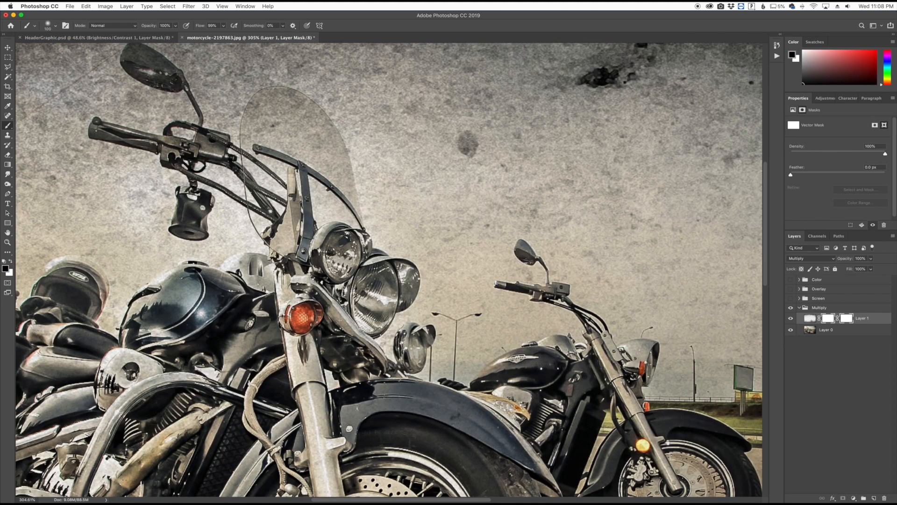
{"action": "scroll", "coordinate": [389, 271], "scroll_direction": "left", "scroll_amount": 9}
{"action": "scroll", "coordinate": [389, 272], "scroll_direction": "up", "scroll_amount": 3}
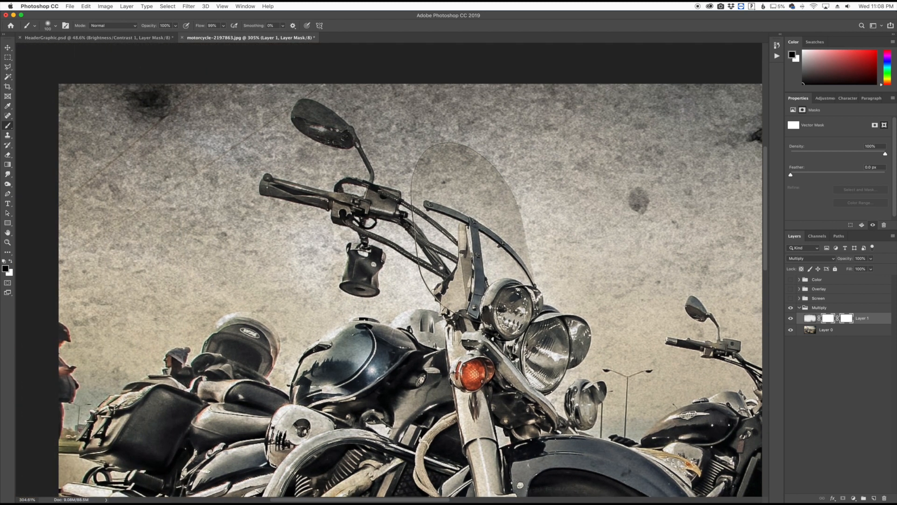
{"action": "scroll", "coordinate": [318, 84], "scroll_direction": "down", "scroll_amount": 2}
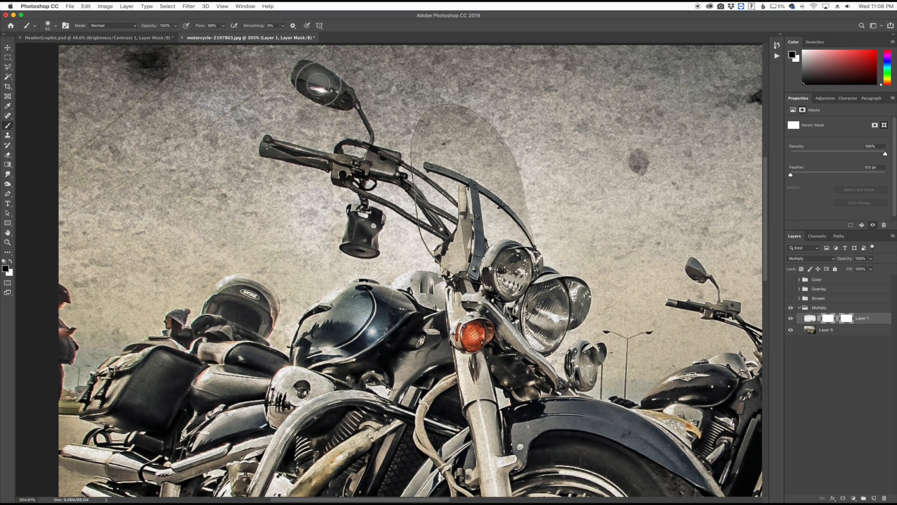
{"action": "mouse_move", "coordinate": [318, 85]}
{"action": "left_mouse_down"}
{"action": "mouse_move", "coordinate": [308, 75]}
{"action": "mouse_move", "coordinate": [336, 94]}
{"action": "mouse_move", "coordinate": [303, 79]}
{"action": "mouse_move", "coordinate": [339, 97]}
{"action": "mouse_move", "coordinate": [314, 85]}
{"action": "left_mouse_up"}
{"action": "left_click_drag", "start_coordinate": [366, 237], "coordinate": [361, 235]}
{"action": "mouse_move", "coordinate": [373, 323]}
{"action": "left_mouse_down"}
{"action": "mouse_move", "coordinate": [330, 346]}
{"action": "mouse_move", "coordinate": [343, 344]}
{"action": "left_mouse_up"}
{"action": "left_click", "coordinate": [411, 325], "text": "alt"}
{"action": "key", "text": "super+0"}
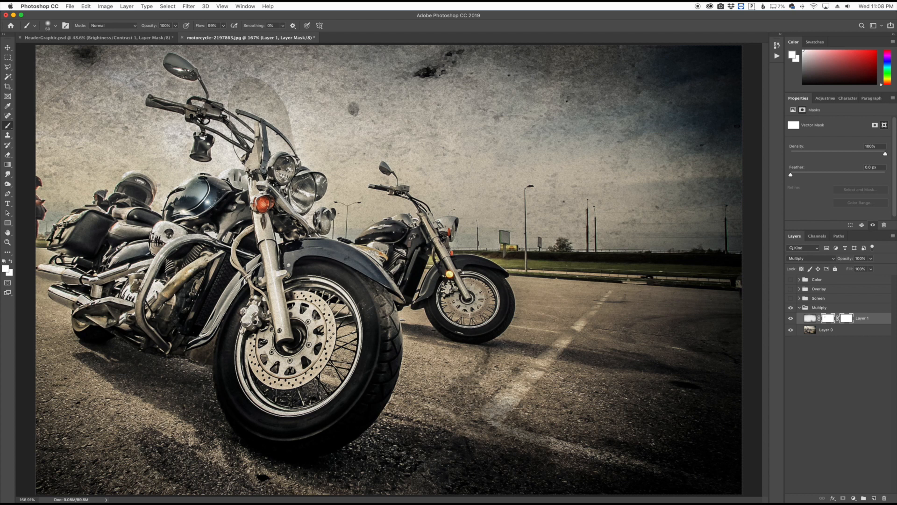
- Hide and collapse the Multiply group, and show the Screen group with its fire layer, Layer 2
{"action": "left_click", "coordinate": [791, 308]}
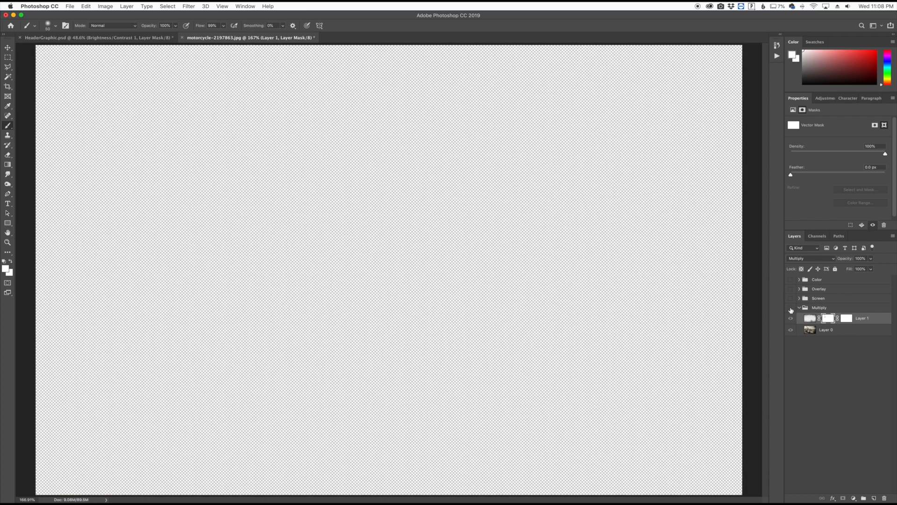
{"action": "left_click", "coordinate": [798, 307]}
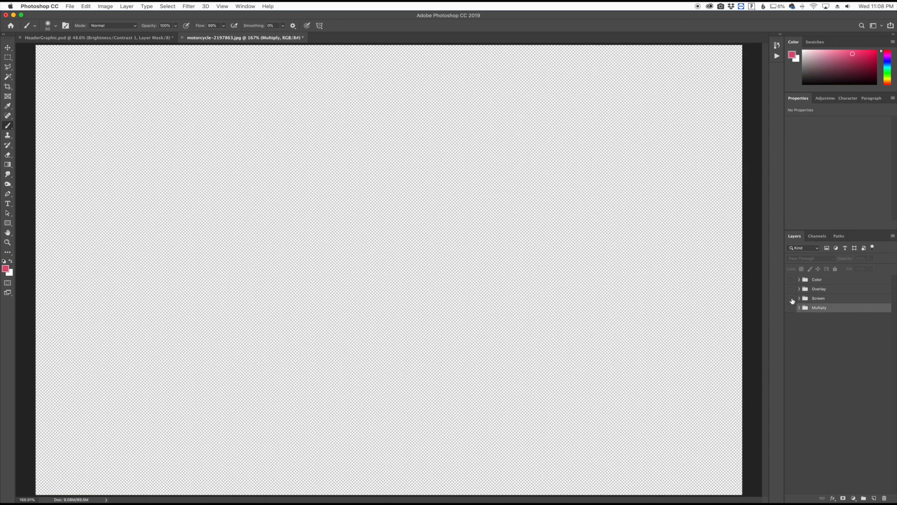
{"action": "left_click", "coordinate": [791, 298]}
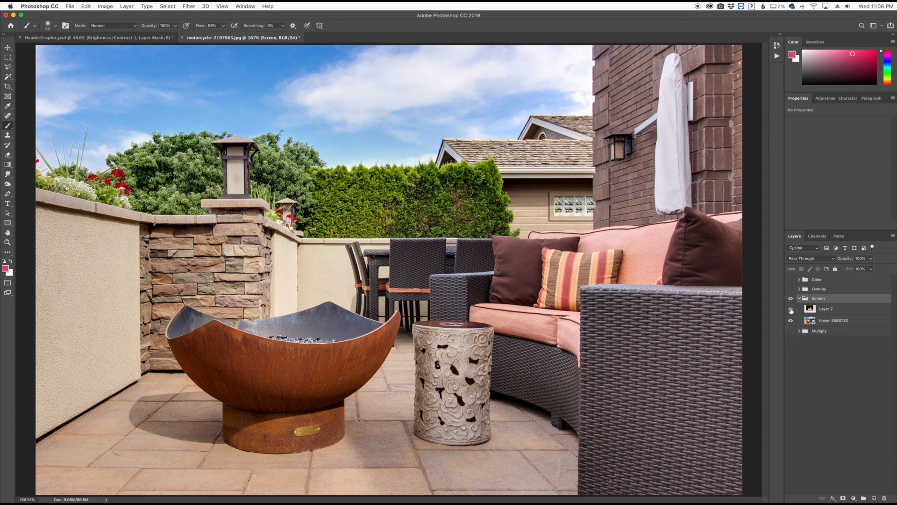
{"action": "left_click", "coordinate": [790, 309]}
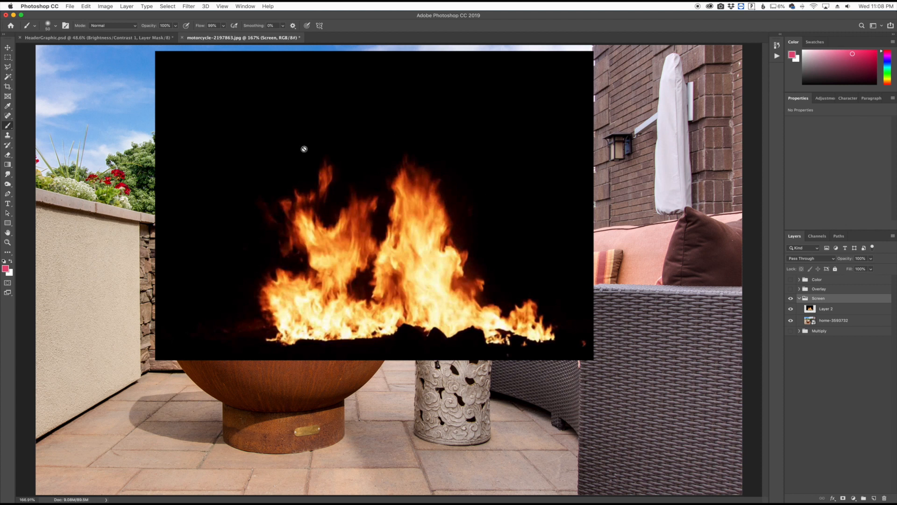
- Scale the fire layer down to about 2.87 × 2.07 in over the rusty fire bowl, with its opacity lowered to 47%
{"action": "left_click", "coordinate": [839, 309]}
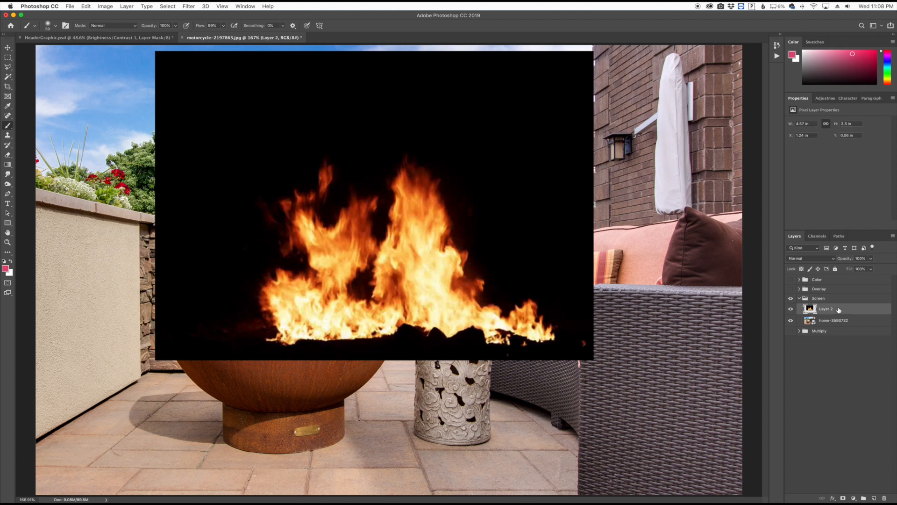
{"action": "key", "text": "ctrl+t"}
{"action": "left_click_drag", "start_coordinate": [593, 51], "coordinate": [411, 182]}
{"action": "mouse_move", "coordinate": [322, 307]}
{"action": "left_mouse_down"}
{"action": "mouse_move", "coordinate": [308, 276]}
{"action": "mouse_move", "coordinate": [307, 308]}
{"action": "left_mouse_up"}
{"action": "left_click_drag", "start_coordinate": [844, 258], "coordinate": [806, 264]}
{"action": "left_click_drag", "start_coordinate": [335, 307], "coordinate": [317, 305]}
{"action": "key", "text": "Return"}
{"action": "key", "text": "b"}
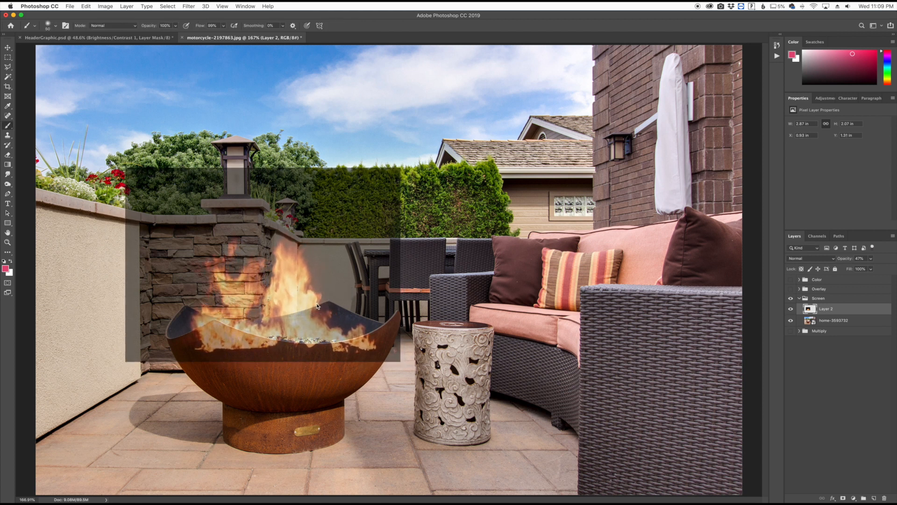
- Restore the fire layer's opacity to 100% and set its blend mode to Screen
{"action": "left_click_drag", "start_coordinate": [845, 259], "coordinate": [896, 257]}
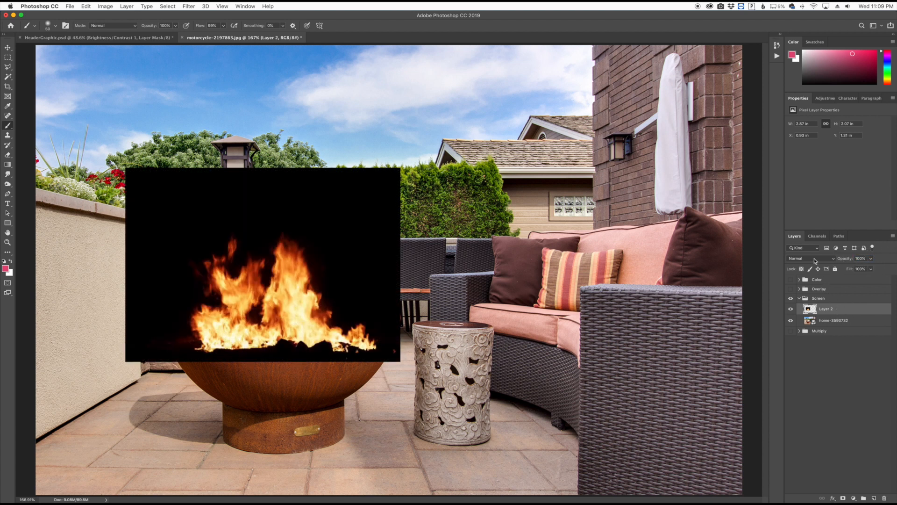
{"action": "left_click", "coordinate": [816, 259]}
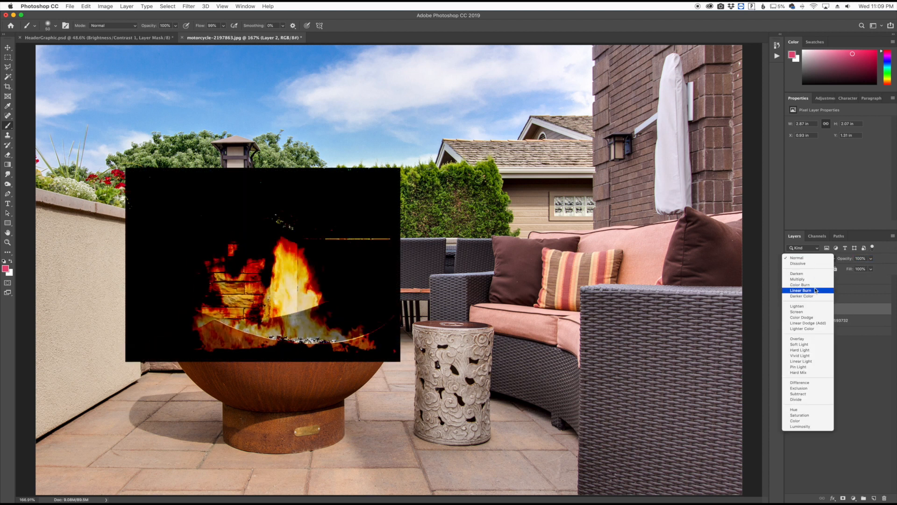
{"action": "left_click", "coordinate": [809, 313]}
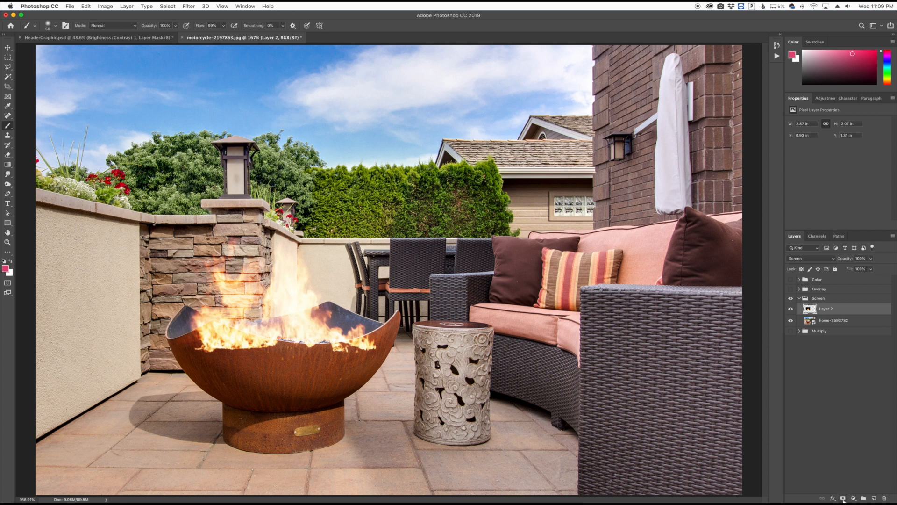
- Add a layer mask to the fire layer and paint black with a small brush where flames spill over the bowl's front rim
{"action": "left_click", "coordinate": [843, 498]}
{"action": "key", "text": "d"}
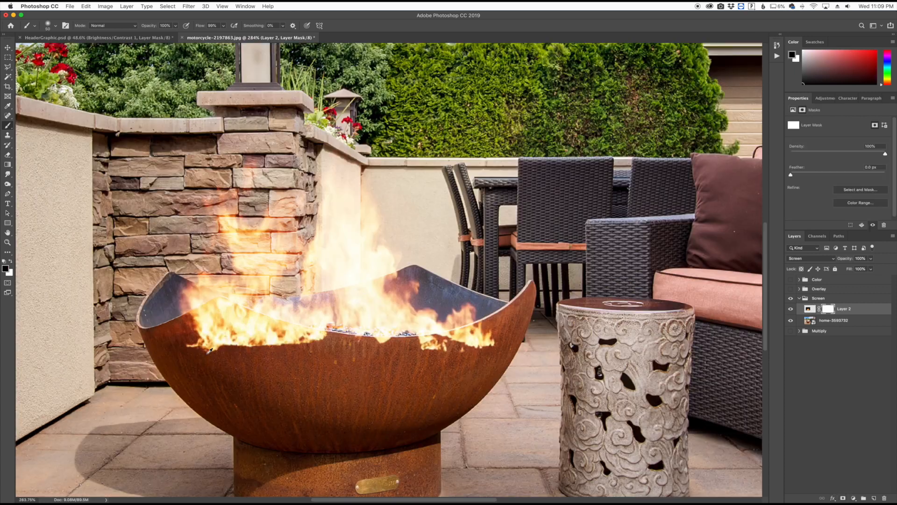
{"action": "scroll", "coordinate": [206, 355], "scroll_direction": "up", "scroll_amount": 3}
{"action": "key", "text": "bracketleft"}
{"action": "key", "text": "bracketleft"}
{"action": "mouse_move", "coordinate": [227, 326]}
{"action": "left_mouse_down"}
{"action": "mouse_move", "coordinate": [169, 331]}
{"action": "mouse_move", "coordinate": [217, 302]}
{"action": "mouse_move", "coordinate": [206, 313]}
{"action": "mouse_move", "coordinate": [219, 304]}
{"action": "mouse_move", "coordinate": [337, 339]}
{"action": "mouse_move", "coordinate": [236, 341]}
{"action": "mouse_move", "coordinate": [255, 339]}
{"action": "mouse_move", "coordinate": [200, 316]}
{"action": "mouse_move", "coordinate": [252, 343]}
{"action": "left_mouse_up"}
{"action": "mouse_move", "coordinate": [413, 354]}
{"action": "left_mouse_down"}
{"action": "mouse_move", "coordinate": [353, 343]}
{"action": "mouse_move", "coordinate": [283, 348]}
{"action": "mouse_move", "coordinate": [360, 362]}
{"action": "mouse_move", "coordinate": [433, 351]}
{"action": "mouse_move", "coordinate": [370, 346]}
{"action": "mouse_move", "coordinate": [501, 331]}
{"action": "mouse_move", "coordinate": [481, 360]}
{"action": "left_mouse_up"}
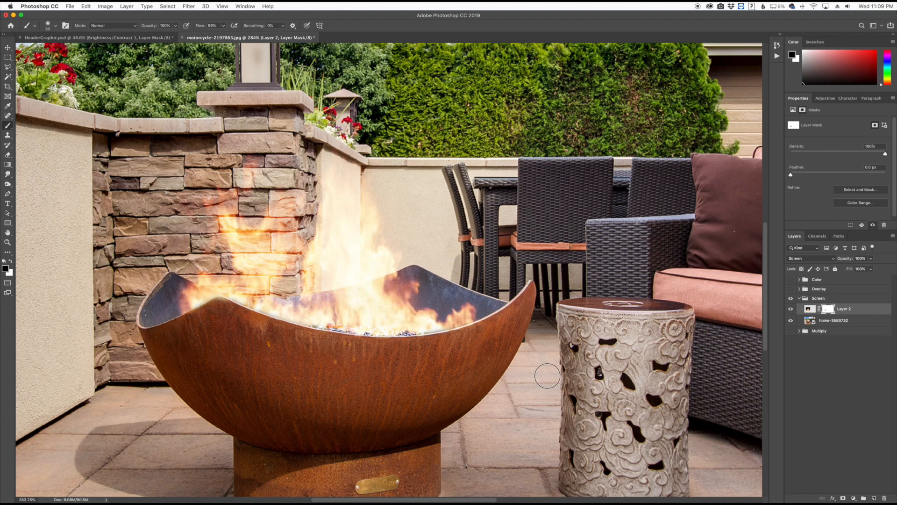
{"action": "left_click", "coordinate": [791, 309]}
{"action": "left_click", "coordinate": [790, 308]}
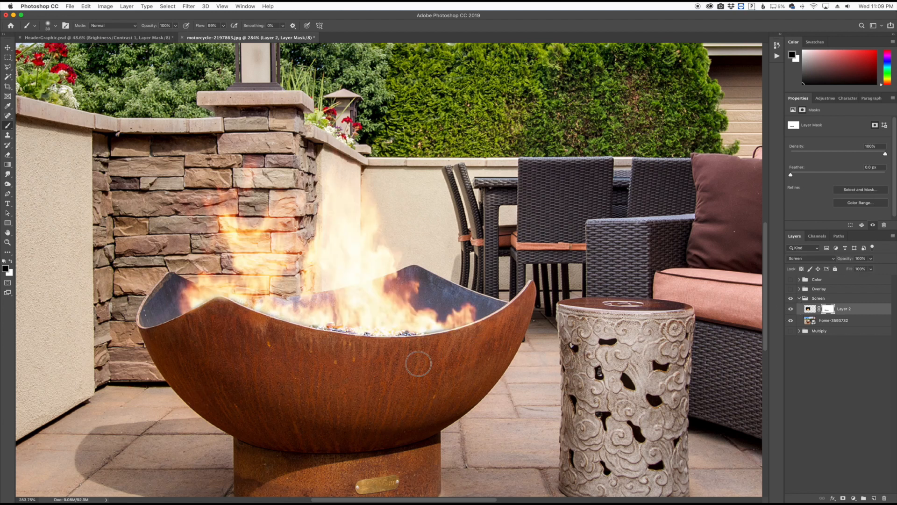
{"action": "key", "text": "super+0"}
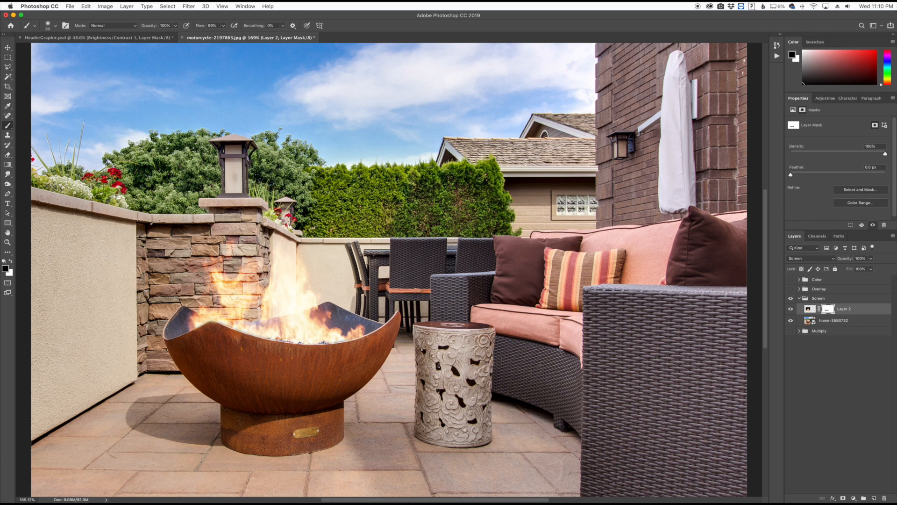
{"action": "scroll", "coordinate": [237, 296], "scroll_direction": "up", "scroll_amount": 3}
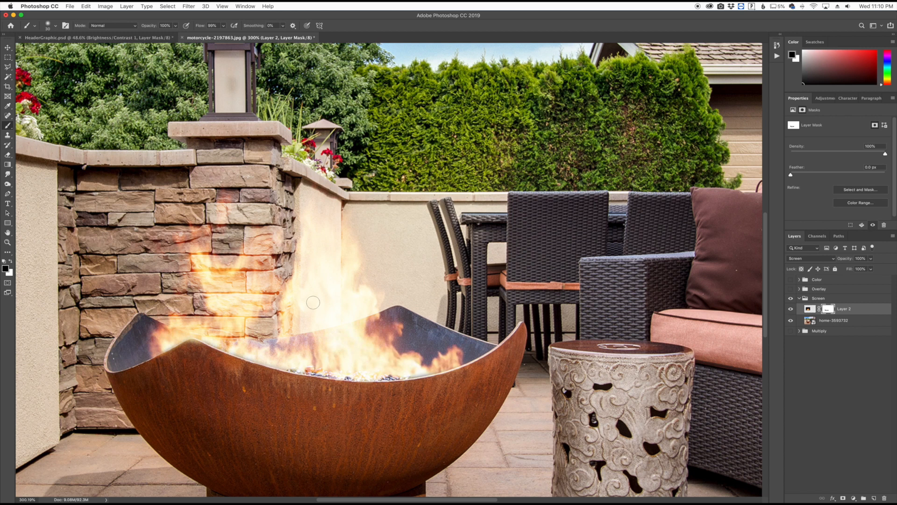
{"action": "key", "text": "super+0"}
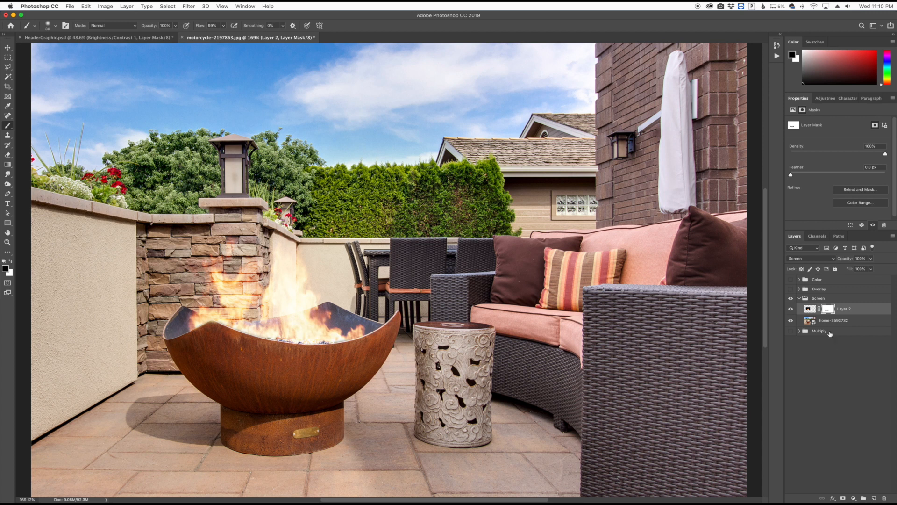
- Hide and collapse the Screen group, and expand and show the Overlay group with the portrait
{"action": "left_click", "coordinate": [799, 298]}
{"action": "left_click", "coordinate": [799, 289]}
{"action": "left_click", "coordinate": [790, 310]}
{"action": "left_click", "coordinate": [791, 288]}
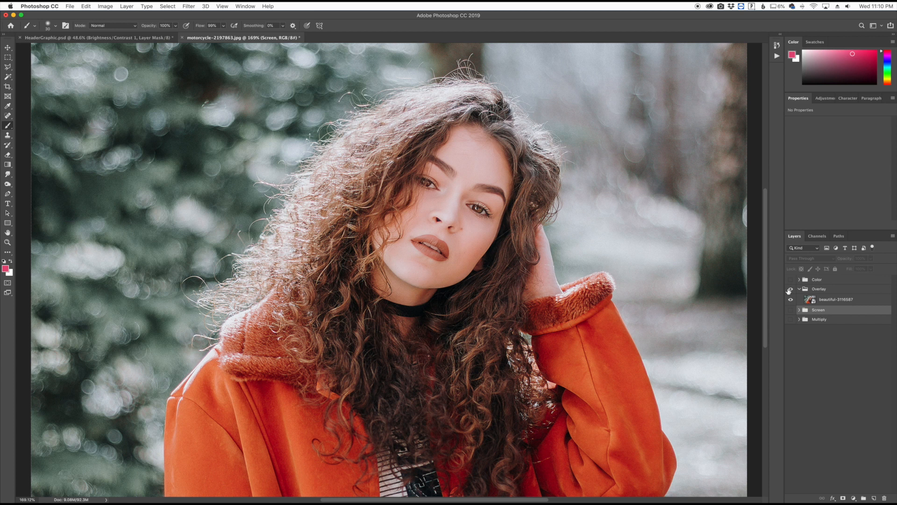
- Add a new layer above the portrait with blend mode Overlay, and prepare a large brush with default black and white colors
{"action": "left_click", "coordinate": [830, 299]}
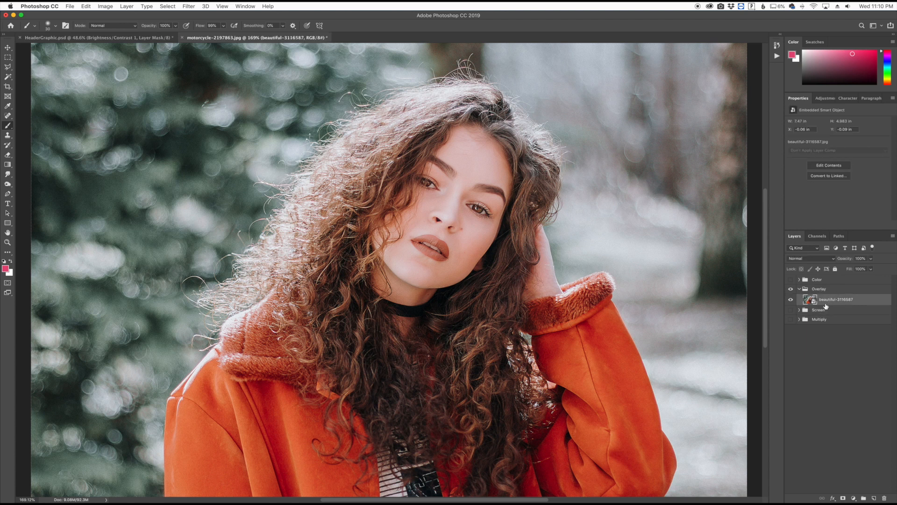
{"action": "left_click", "coordinate": [874, 498]}
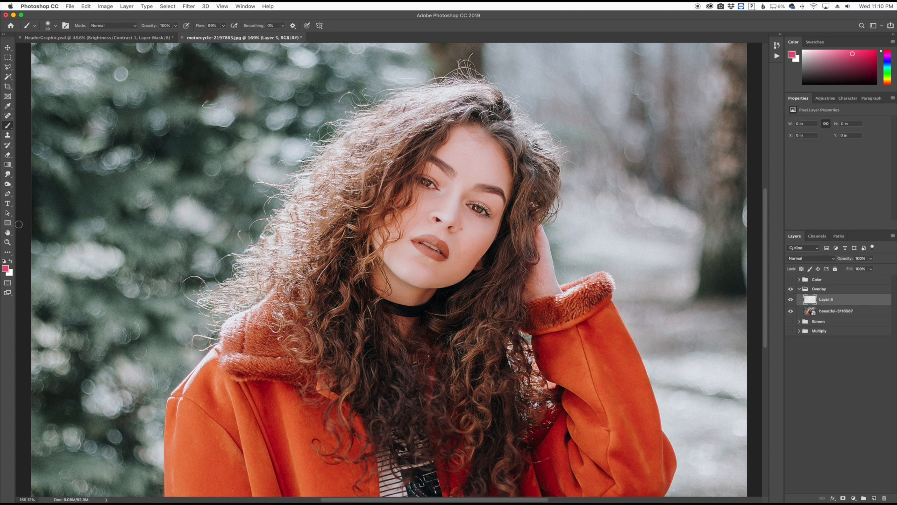
{"action": "key", "text": "d"}
{"action": "key", "text": "bracketright"}
{"action": "key", "text": "bracketright"}
{"action": "key", "text": "bracketright"}
{"action": "key", "text": "bracketright"}
{"action": "key", "text": "bracketright"}
{"action": "key", "text": "bracketright"}
{"action": "key", "text": "bracketright"}
{"action": "key", "text": "bracketright"}
{"action": "key", "text": "bracketright"}
{"action": "key", "text": "bracketright"}
{"action": "key", "text": "bracketright"}
{"action": "key", "text": "bracketright"}
{"action": "key", "text": "bracketright"}
{"action": "key", "text": "bracketright"}
{"action": "key", "text": "bracketright"}
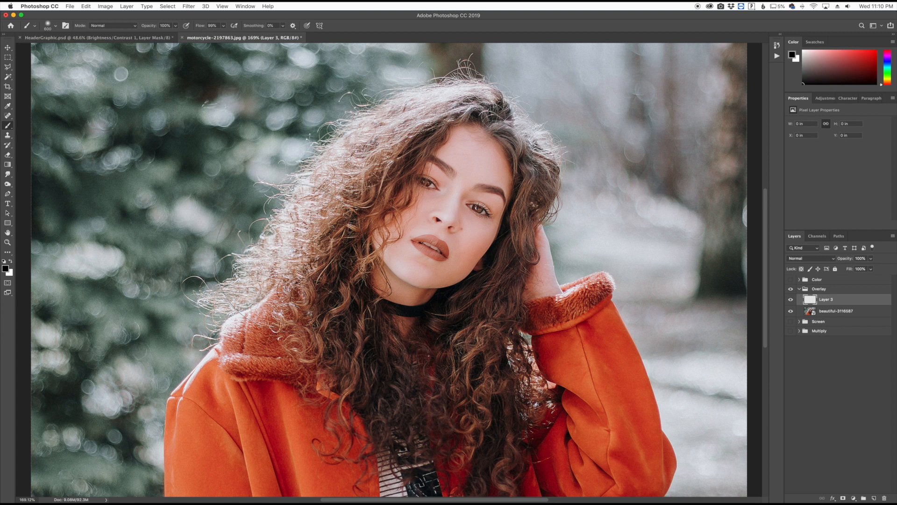
{"action": "left_click", "coordinate": [801, 260]}
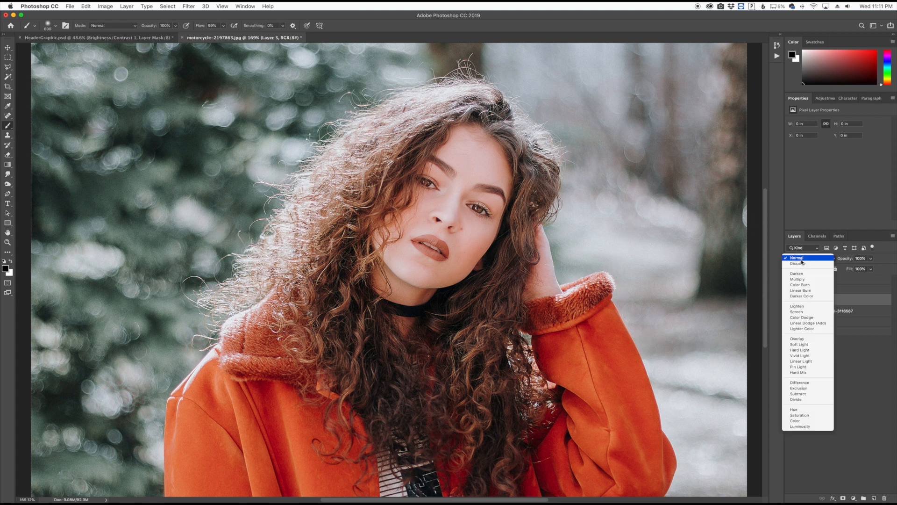
{"action": "left_click", "coordinate": [797, 339]}
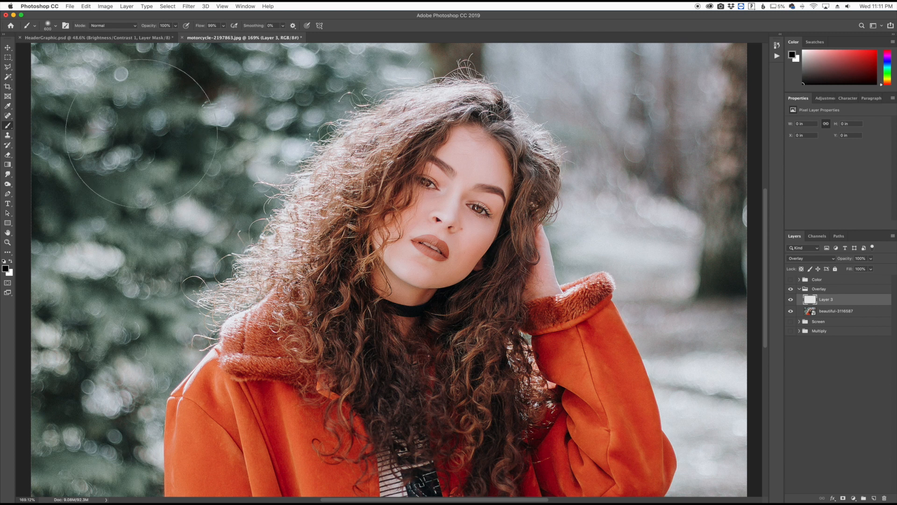
- Paint black over the background around the woman with a larger brush and set the Overlay layer's opacity to 89%
{"action": "scroll", "coordinate": [142, 134], "scroll_direction": "down", "scroll_amount": 6}
{"action": "key", "text": "bracketright"}
{"action": "key", "text": "bracketright"}
{"action": "mouse_move", "coordinate": [220, 125]}
{"action": "left_mouse_down"}
{"action": "mouse_move", "coordinate": [153, 180]}
{"action": "mouse_move", "coordinate": [264, 130]}
{"action": "mouse_move", "coordinate": [246, 168]}
{"action": "mouse_move", "coordinate": [277, 172]}
{"action": "mouse_move", "coordinate": [149, 350]}
{"action": "mouse_move", "coordinate": [166, 322]}
{"action": "mouse_move", "coordinate": [151, 380]}
{"action": "left_mouse_up"}
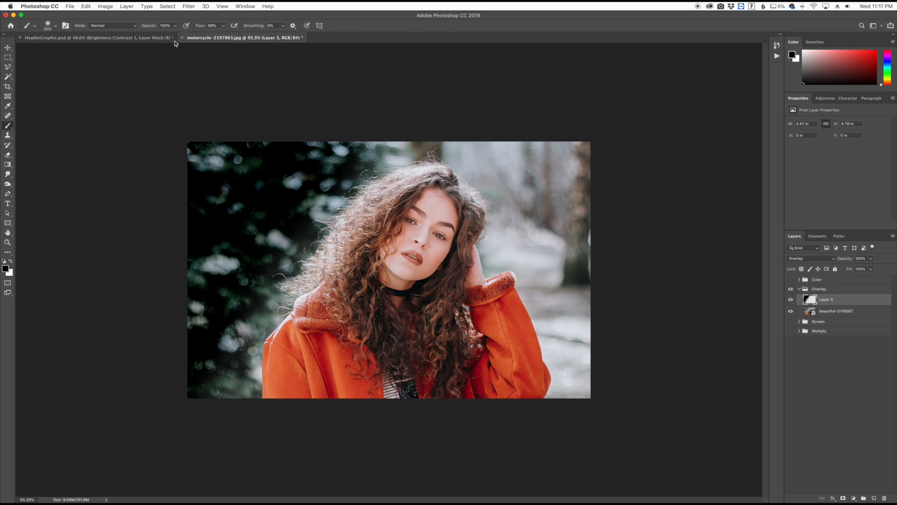
{"action": "left_click_drag", "start_coordinate": [844, 259], "coordinate": [821, 259]}
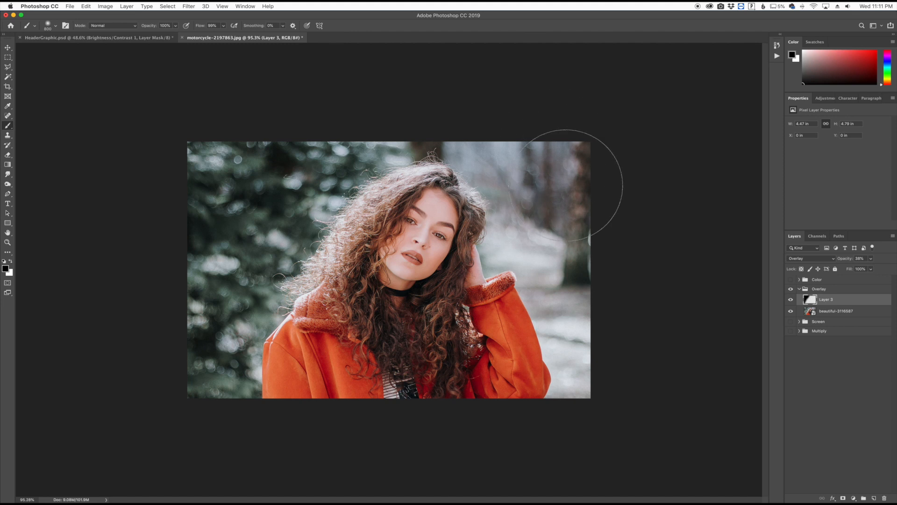
{"action": "mouse_move", "coordinate": [617, 365]}
{"action": "left_mouse_down"}
{"action": "mouse_move", "coordinate": [557, 180]}
{"action": "mouse_move", "coordinate": [403, 108]}
{"action": "mouse_move", "coordinate": [165, 345]}
{"action": "mouse_move", "coordinate": [254, 340]}
{"action": "left_mouse_up"}
{"action": "left_click_drag", "start_coordinate": [845, 260], "coordinate": [859, 260]}
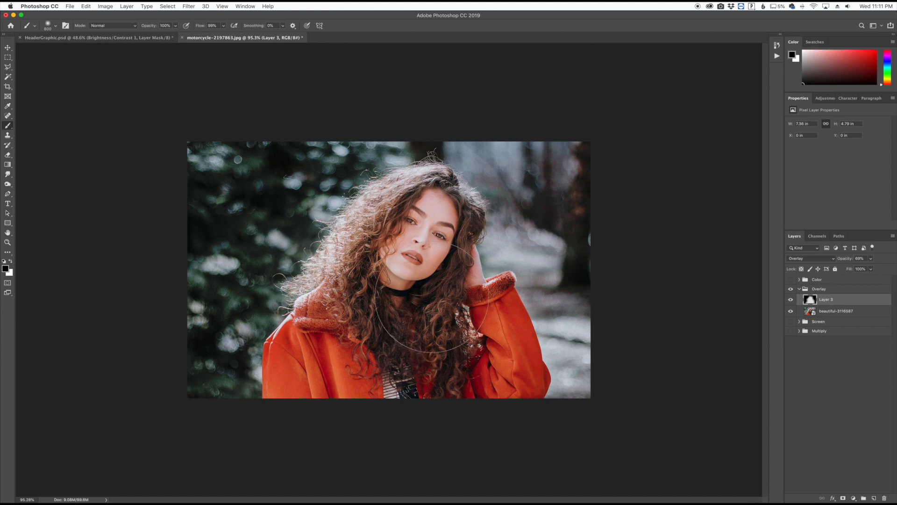
- Paint white with a smaller brush over the woman's hair, face and coat sleeve on the Overlay layer to brighten them
{"action": "key", "text": "x"}
{"action": "key", "text": "x"}
{"action": "key", "text": "x"}
{"action": "key", "text": "bracketleft"}
{"action": "key", "text": "bracketleft"}
{"action": "key", "text": "bracketleft"}
{"action": "key", "text": "bracketleft"}
{"action": "mouse_move", "coordinate": [416, 323]}
{"action": "left_mouse_down"}
{"action": "mouse_move", "coordinate": [370, 320]}
{"action": "mouse_move", "coordinate": [405, 385]}
{"action": "mouse_move", "coordinate": [394, 379]}
{"action": "mouse_move", "coordinate": [408, 357]}
{"action": "mouse_move", "coordinate": [448, 370]}
{"action": "left_mouse_up"}
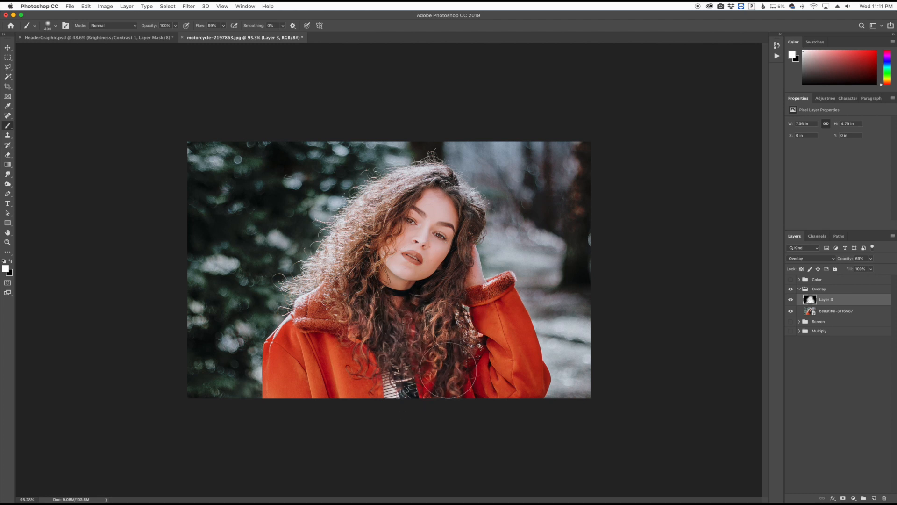
{"action": "left_click_drag", "start_coordinate": [373, 243], "coordinate": [383, 253]}
{"action": "mouse_move", "coordinate": [470, 213]}
{"action": "left_mouse_down"}
{"action": "mouse_move", "coordinate": [471, 269]}
{"action": "mouse_move", "coordinate": [486, 311]}
{"action": "mouse_move", "coordinate": [508, 329]}
{"action": "mouse_move", "coordinate": [511, 375]}
{"action": "left_mouse_up"}
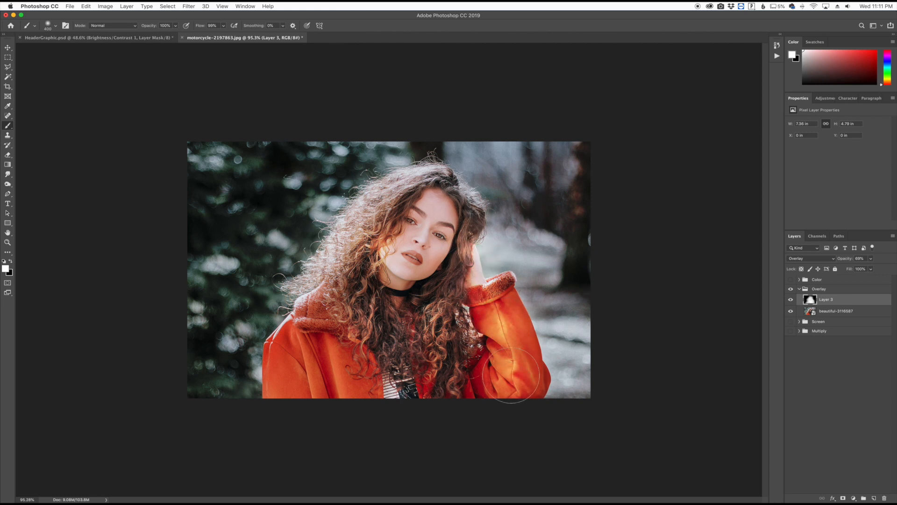
- Delete the painted layer and add a new empty layer with blend mode Overlay above the portrait
{"action": "left_click_drag", "start_coordinate": [329, 352], "coordinate": [317, 367]}
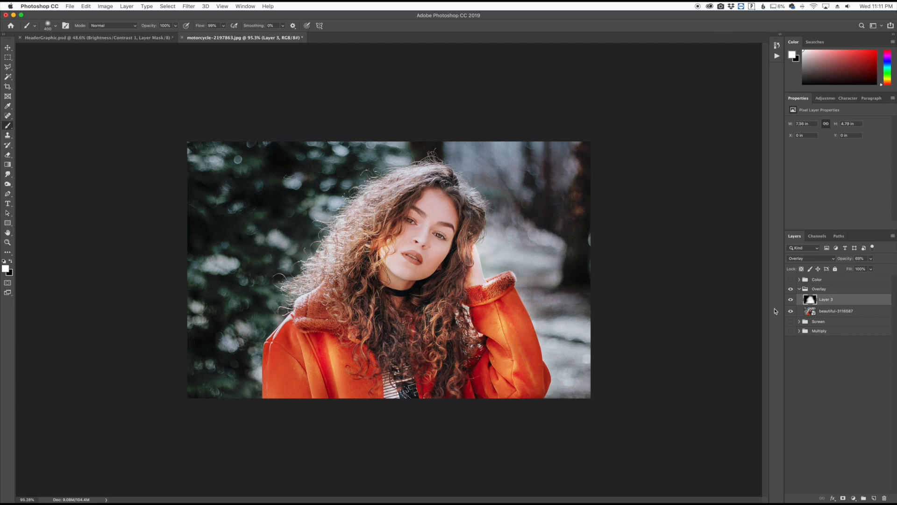
{"action": "left_click_drag", "start_coordinate": [840, 302], "coordinate": [884, 498]}
{"action": "left_click", "coordinate": [875, 498]}
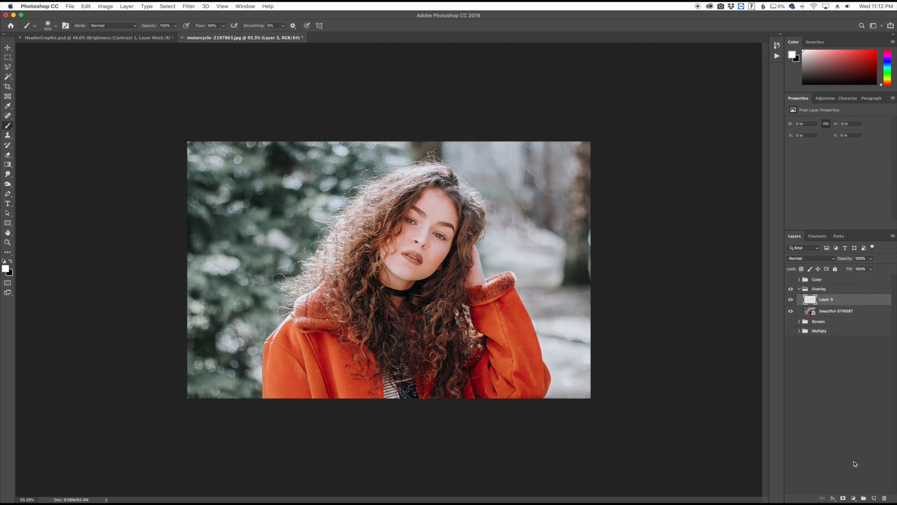
{"action": "left_click", "coordinate": [801, 260]}
{"action": "left_click", "coordinate": [799, 338]}
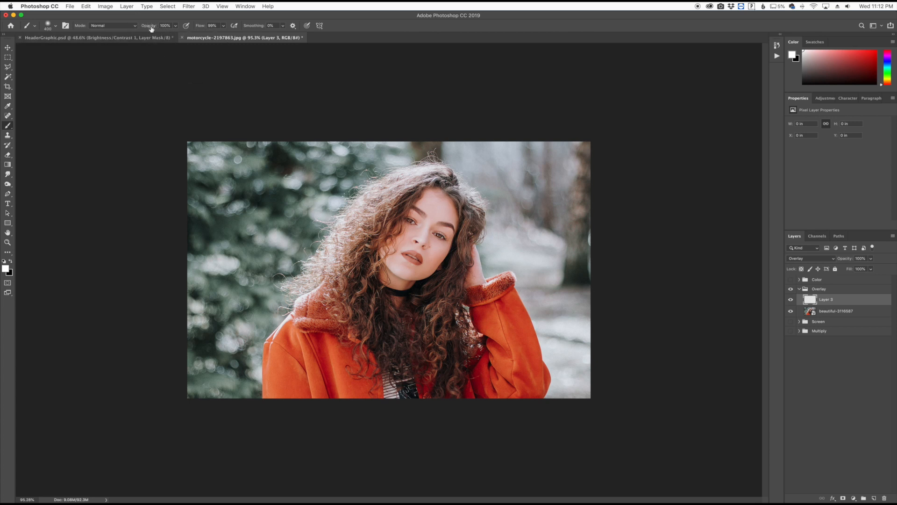
- Set the brush to 38% opacity and 33% flow, and paint black over the background around the woman
{"action": "left_click_drag", "start_coordinate": [164, 26], "coordinate": [128, 30]}
{"action": "left_click_drag", "start_coordinate": [200, 27], "coordinate": [170, 29]}
{"action": "key", "text": "x"}
{"action": "mouse_move", "coordinate": [299, 205]}
{"action": "left_mouse_down"}
{"action": "mouse_move", "coordinate": [288, 215]}
{"action": "mouse_move", "coordinate": [187, 179]}
{"action": "mouse_move", "coordinate": [360, 125]}
{"action": "mouse_move", "coordinate": [280, 262]}
{"action": "mouse_move", "coordinate": [206, 308]}
{"action": "mouse_move", "coordinate": [247, 351]}
{"action": "mouse_move", "coordinate": [220, 262]}
{"action": "mouse_move", "coordinate": [399, 158]}
{"action": "mouse_move", "coordinate": [280, 232]}
{"action": "mouse_move", "coordinate": [243, 305]}
{"action": "mouse_move", "coordinate": [220, 136]}
{"action": "mouse_move", "coordinate": [256, 215]}
{"action": "mouse_move", "coordinate": [206, 337]}
{"action": "mouse_move", "coordinate": [241, 369]}
{"action": "mouse_move", "coordinate": [308, 210]}
{"action": "mouse_move", "coordinate": [436, 136]}
{"action": "mouse_move", "coordinate": [485, 149]}
{"action": "mouse_move", "coordinate": [577, 148]}
{"action": "mouse_move", "coordinate": [516, 234]}
{"action": "mouse_move", "coordinate": [547, 262]}
{"action": "mouse_move", "coordinate": [556, 388]}
{"action": "mouse_move", "coordinate": [557, 232]}
{"action": "mouse_move", "coordinate": [490, 248]}
{"action": "left_mouse_up"}
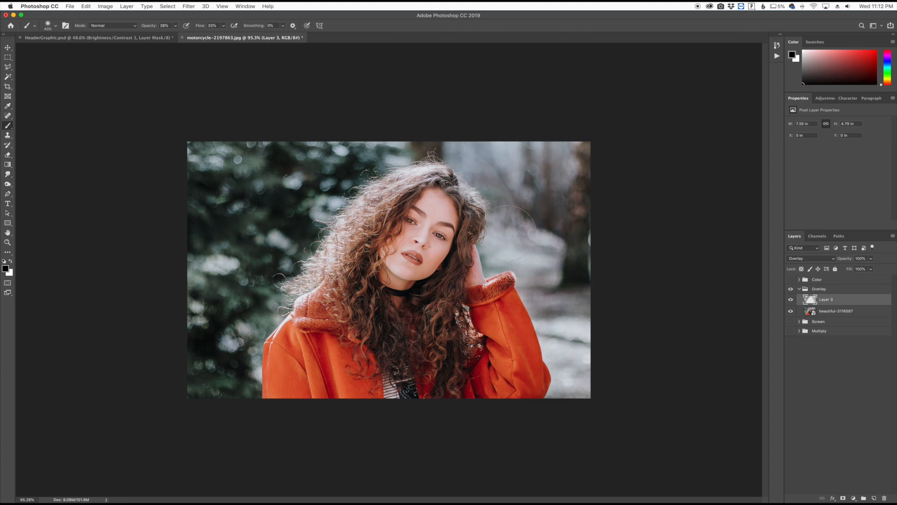
- Paint white over the woman's hair and coat on the Overlay layer, and compare the portrait with the layer hidden and shown
{"action": "key", "text": "x"}
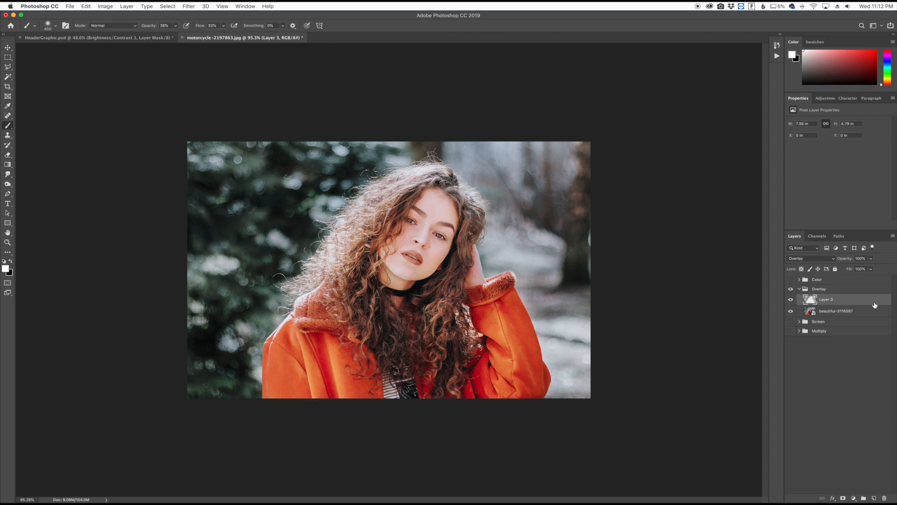
{"action": "left_click", "coordinate": [791, 300]}
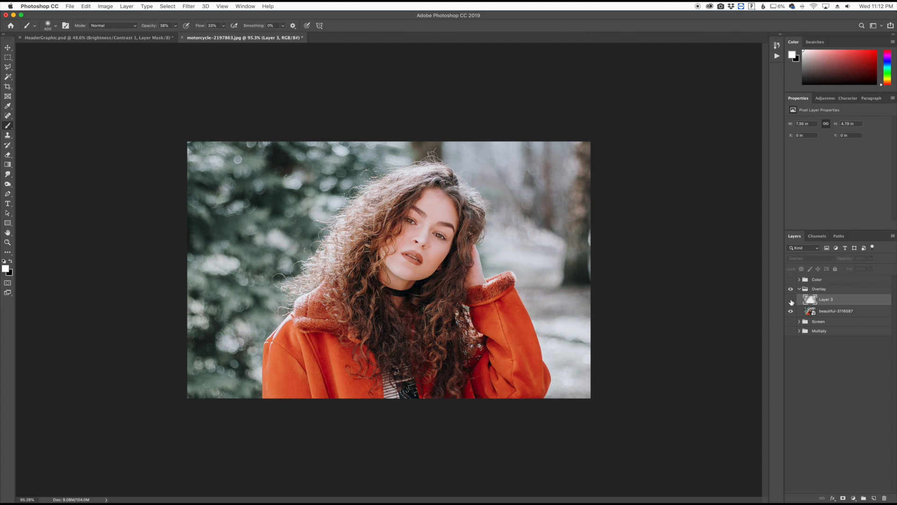
{"action": "left_click", "coordinate": [791, 300]}
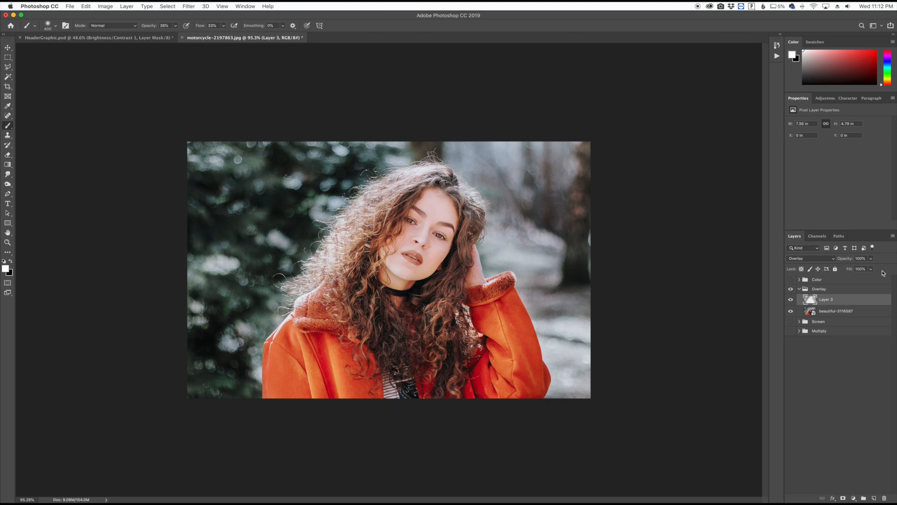
- Change the painted layer's blend mode to Soft Light and compare the portrait with the layer hidden and shown
{"action": "left_click", "coordinate": [848, 261]}
{"action": "left_click_drag", "start_coordinate": [848, 261], "coordinate": [867, 261]}
{"action": "left_click", "coordinate": [804, 259]}
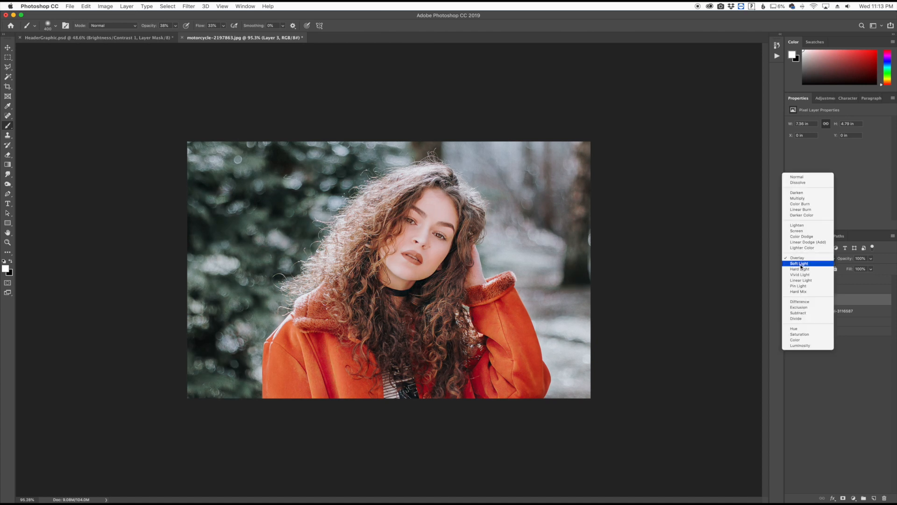
{"action": "left_click", "coordinate": [801, 264]}
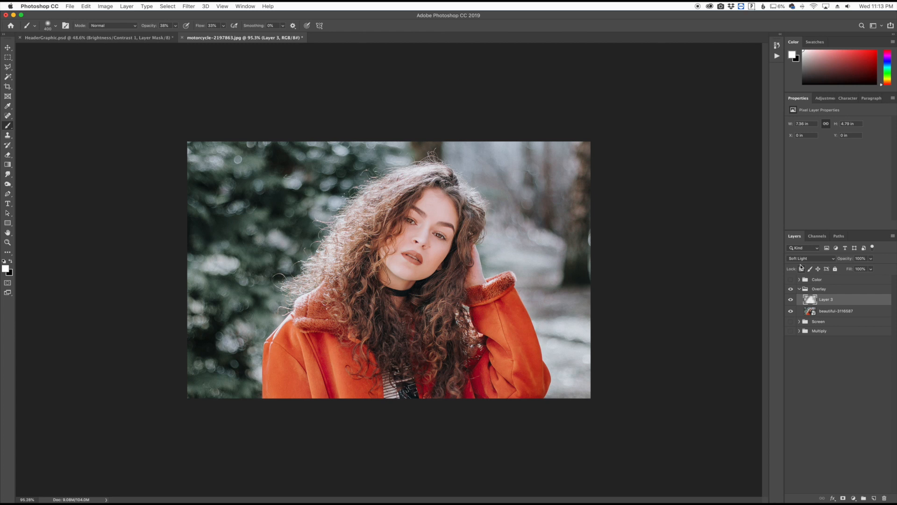
{"action": "left_click", "coordinate": [791, 300]}
{"action": "left_click", "coordinate": [791, 300]}
- Hide and collapse the Overlay group, and show and expand the Color group with the doors image
{"action": "left_click", "coordinate": [790, 290]}
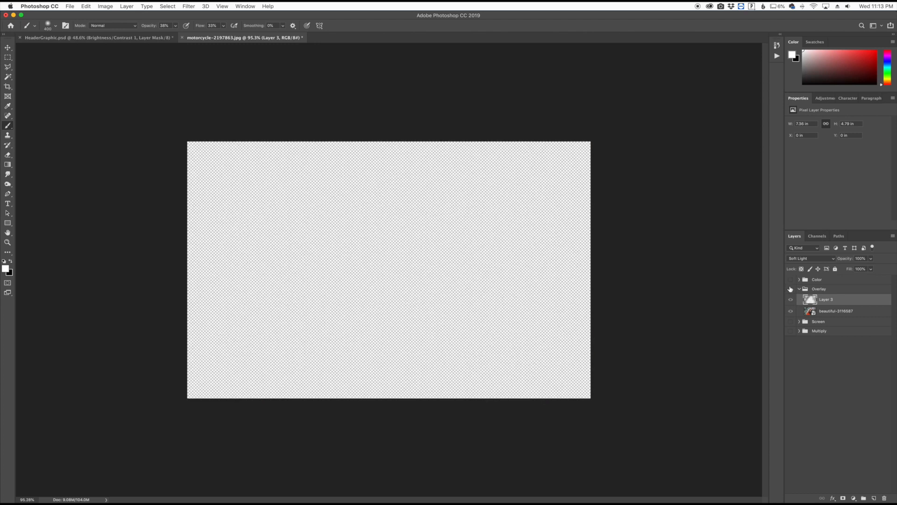
{"action": "left_click", "coordinate": [790, 280]}
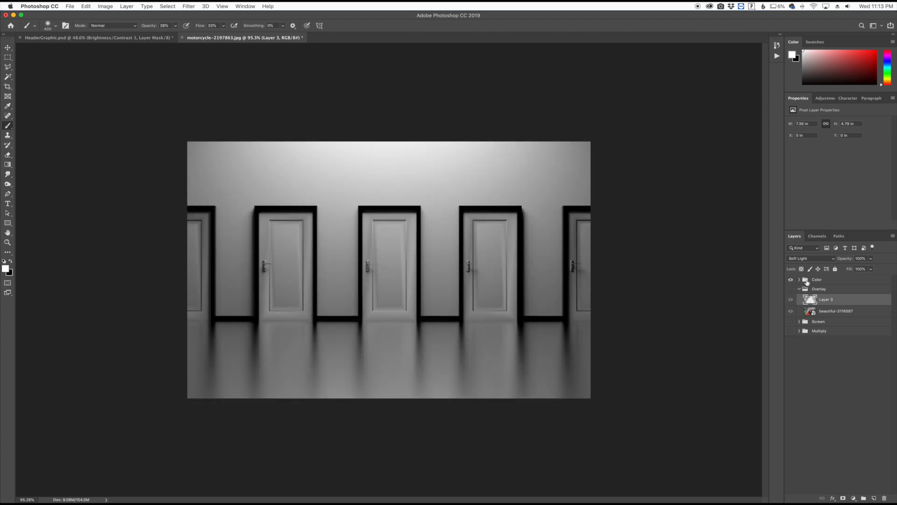
{"action": "left_click", "coordinate": [800, 289]}
{"action": "left_click", "coordinate": [819, 280]}
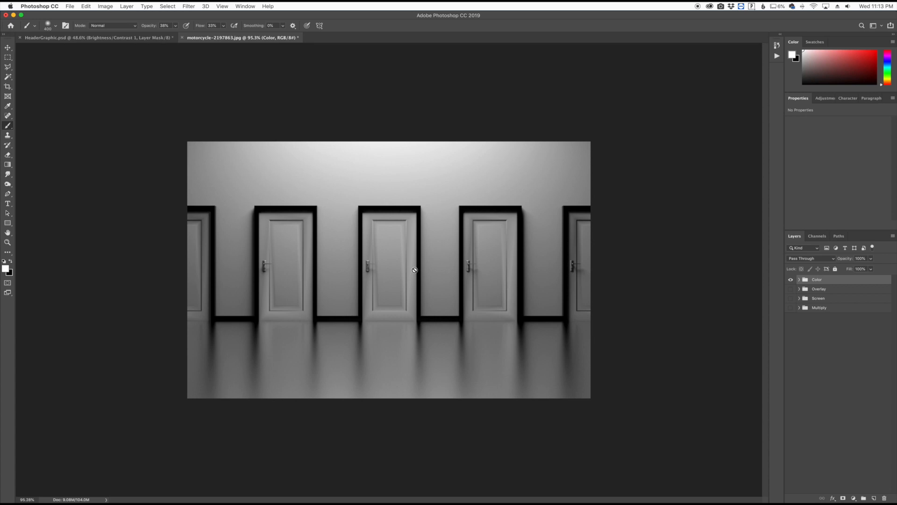
{"action": "left_click", "coordinate": [799, 280]}
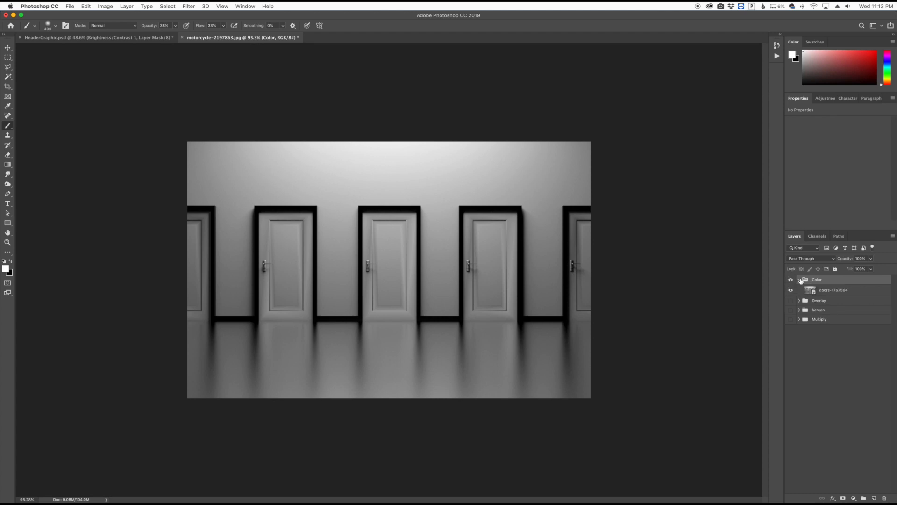
- Add a new layer above the doors image and set its blend mode to Color
{"action": "left_click", "coordinate": [874, 498]}
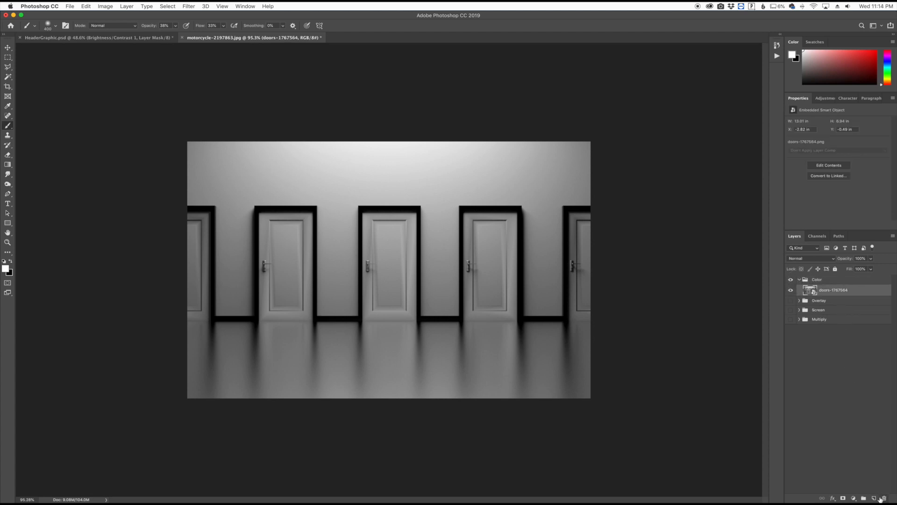
{"action": "left_click", "coordinate": [810, 258]}
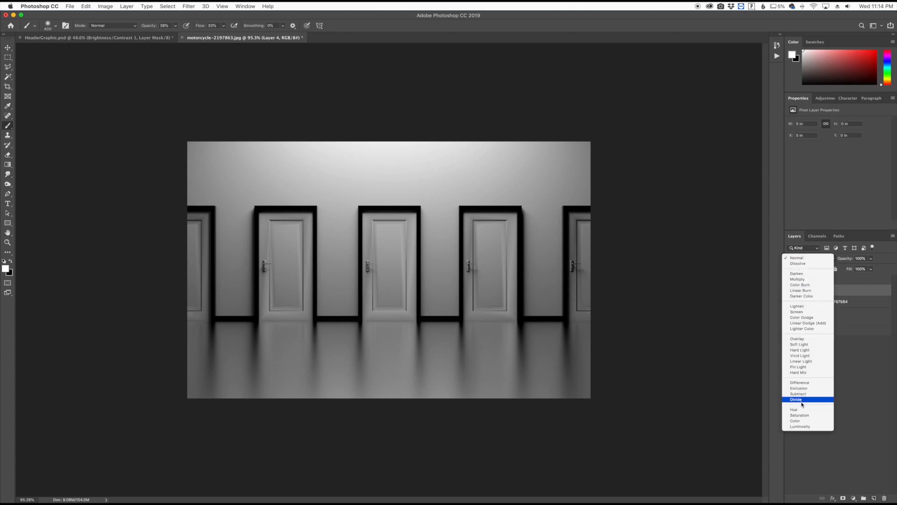
{"action": "left_click", "coordinate": [803, 423]}
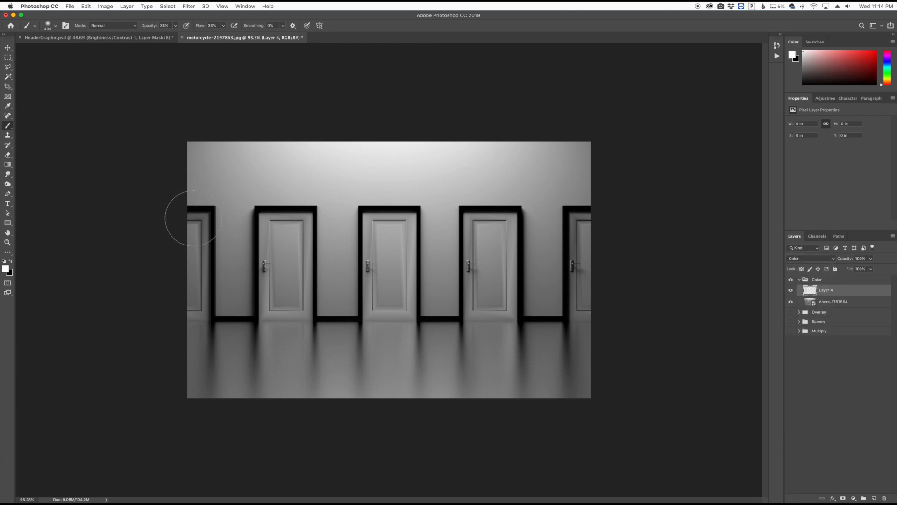
- Set the foreground color to the light red #e56565
{"action": "left_click", "coordinate": [6, 268]}
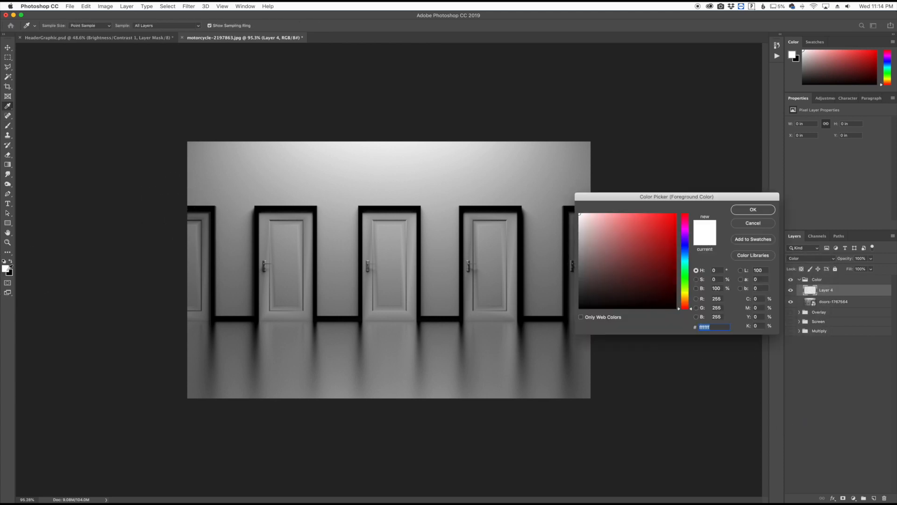
{"action": "left_click", "coordinate": [635, 225]}
{"action": "left_click", "coordinate": [635, 222]}
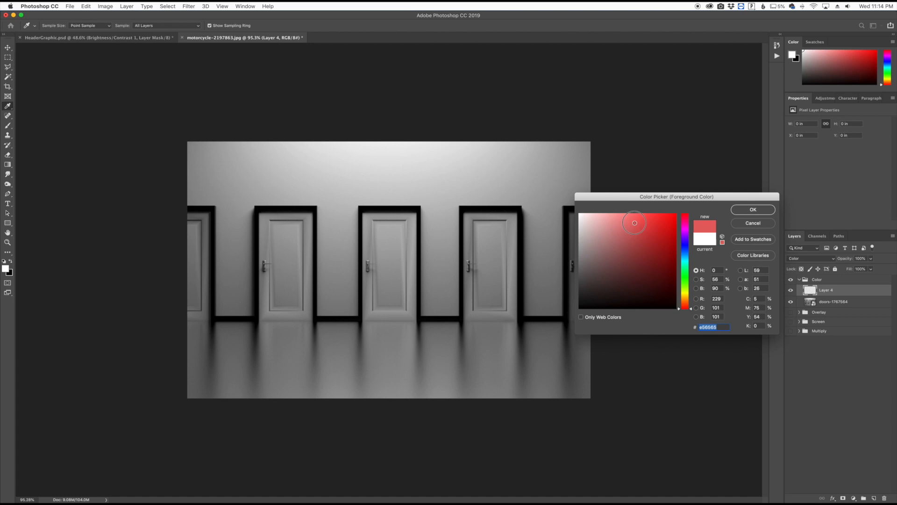
{"action": "left_click", "coordinate": [750, 209]}
- Make a rectangular selection around the middle door inside its black frame
{"action": "scroll", "coordinate": [400, 258], "scroll_direction": "up", "scroll_amount": 3}
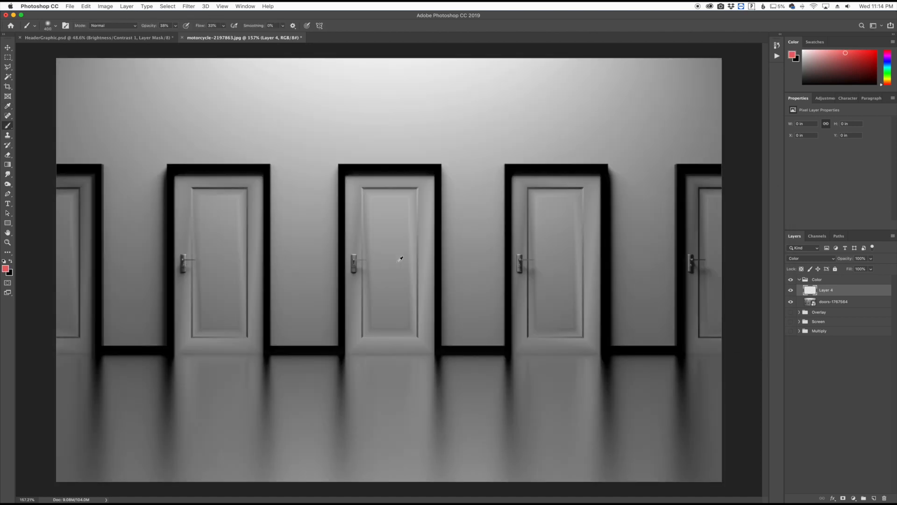
{"action": "scroll", "coordinate": [400, 258], "scroll_direction": "up", "scroll_amount": 3}
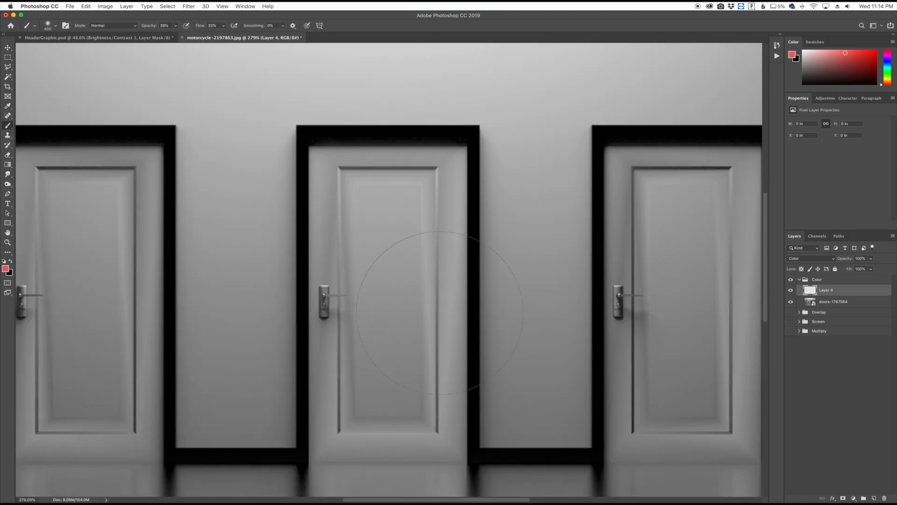
{"action": "left_click", "coordinate": [7, 57]}
{"action": "left_click_drag", "start_coordinate": [309, 144], "coordinate": [468, 462]}
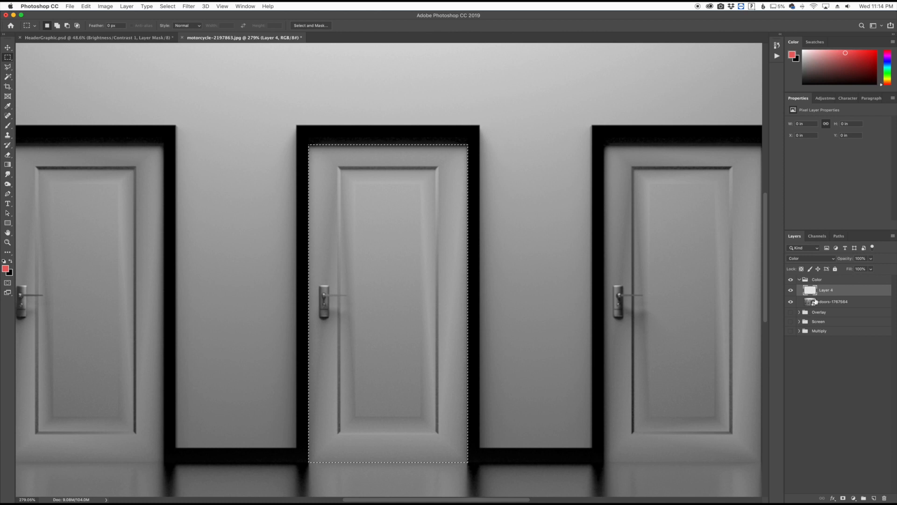
{"action": "left_click", "coordinate": [8, 125]}
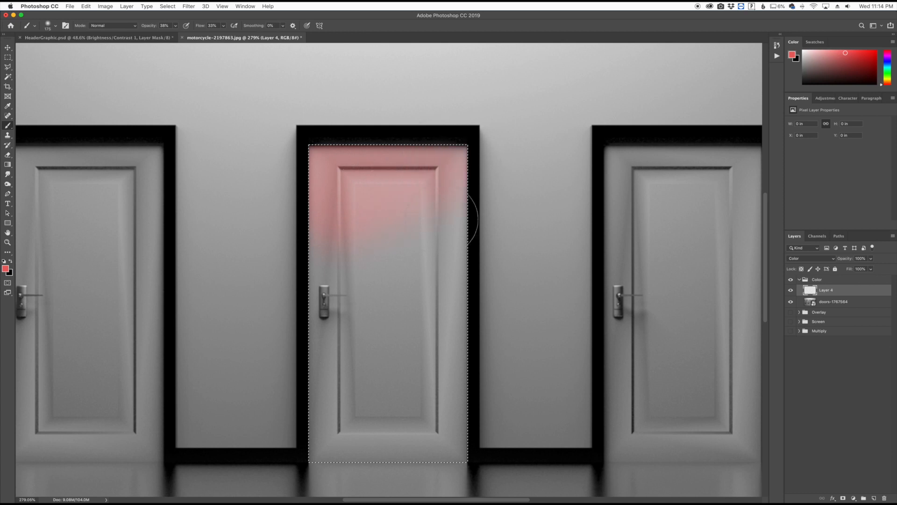
{"action": "left_click_drag", "start_coordinate": [437, 358], "coordinate": [438, 360]}
{"action": "key", "text": "super+z"}
- Set the brush opacity and flow to 100%, paint the whole selected door red, and deselect it
{"action": "left_click_drag", "start_coordinate": [149, 26], "coordinate": [219, 29]}
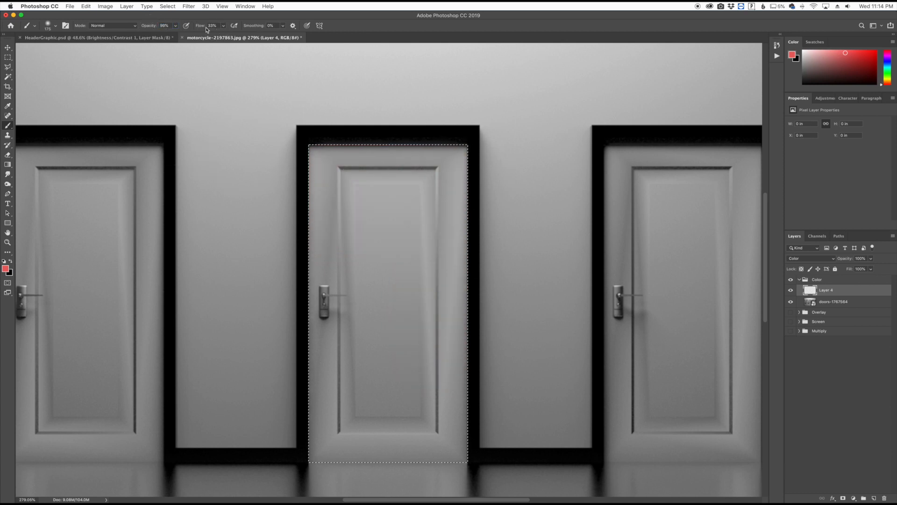
{"action": "left_click_drag", "start_coordinate": [149, 26], "coordinate": [304, 27]}
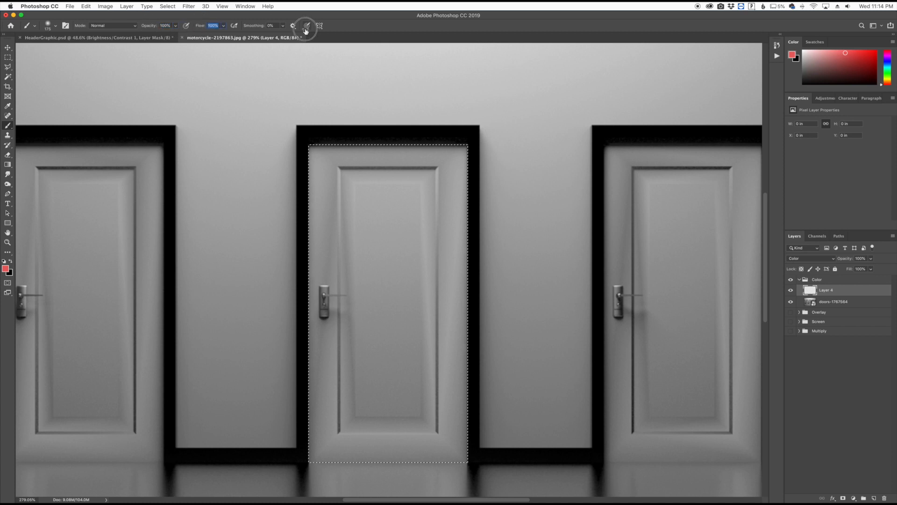
{"action": "mouse_move", "coordinate": [321, 245]}
{"action": "left_mouse_down"}
{"action": "mouse_move", "coordinate": [373, 294]}
{"action": "mouse_move", "coordinate": [411, 355]}
{"action": "mouse_move", "coordinate": [431, 452]}
{"action": "mouse_move", "coordinate": [327, 444]}
{"action": "mouse_move", "coordinate": [329, 327]}
{"action": "left_mouse_up"}
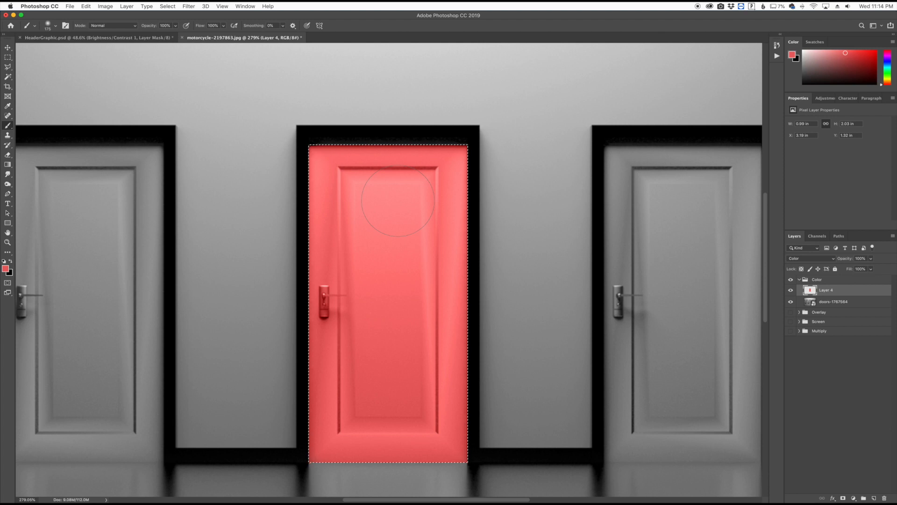
{"action": "key", "text": "super+d"}
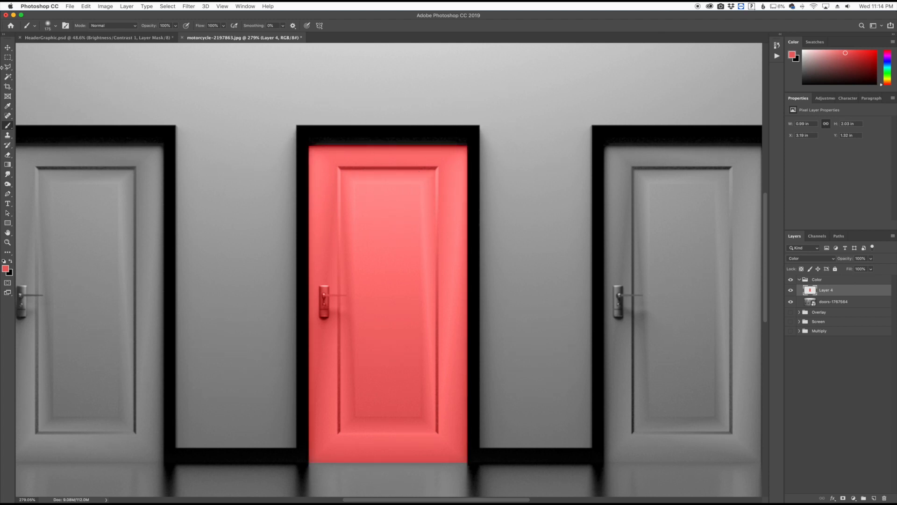
- Select the middle door's inset panel with a rectangular selection and erase the red inside it
{"action": "left_click", "coordinate": [7, 57]}
{"action": "left_click_drag", "start_coordinate": [337, 167], "coordinate": [439, 434]}
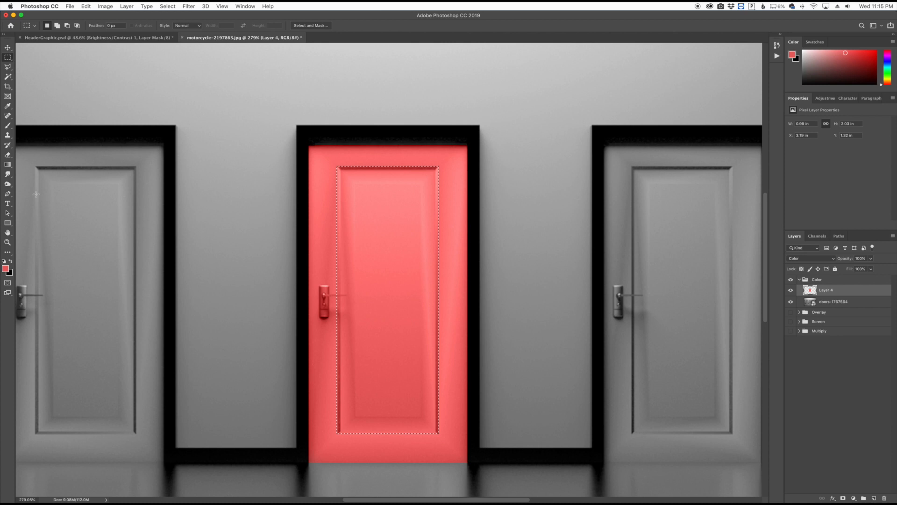
{"action": "left_click", "coordinate": [7, 154]}
{"action": "mouse_move", "coordinate": [346, 174]}
{"action": "left_mouse_down"}
{"action": "mouse_move", "coordinate": [390, 159]}
{"action": "mouse_move", "coordinate": [444, 179]}
{"action": "mouse_move", "coordinate": [237, 259]}
{"action": "mouse_move", "coordinate": [240, 277]}
{"action": "mouse_move", "coordinate": [281, 293]}
{"action": "mouse_move", "coordinate": [339, 245]}
{"action": "mouse_move", "coordinate": [253, 279]}
{"action": "mouse_move", "coordinate": [346, 298]}
{"action": "mouse_move", "coordinate": [330, 342]}
{"action": "mouse_move", "coordinate": [379, 365]}
{"action": "mouse_move", "coordinate": [539, 385]}
{"action": "mouse_move", "coordinate": [408, 367]}
{"action": "mouse_move", "coordinate": [373, 370]}
{"action": "mouse_move", "coordinate": [347, 396]}
{"action": "mouse_move", "coordinate": [385, 430]}
{"action": "mouse_move", "coordinate": [487, 434]}
{"action": "left_mouse_up"}
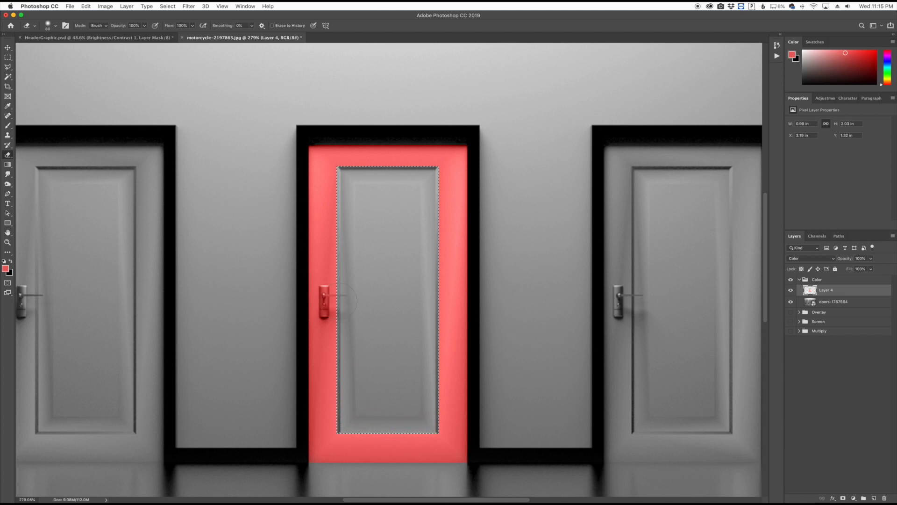
- Deselect the panel and erase the red from the middle door's handle with a much smaller eraser
{"action": "scroll", "coordinate": [327, 296], "scroll_direction": "up", "scroll_amount": 5}
{"action": "key", "text": "bracketleft"}
{"action": "key", "text": "bracketleft"}
{"action": "key", "text": "bracketleft"}
{"action": "key", "text": "bracketleft"}
{"action": "key", "text": "bracketleft"}
{"action": "key", "text": "bracketleft"}
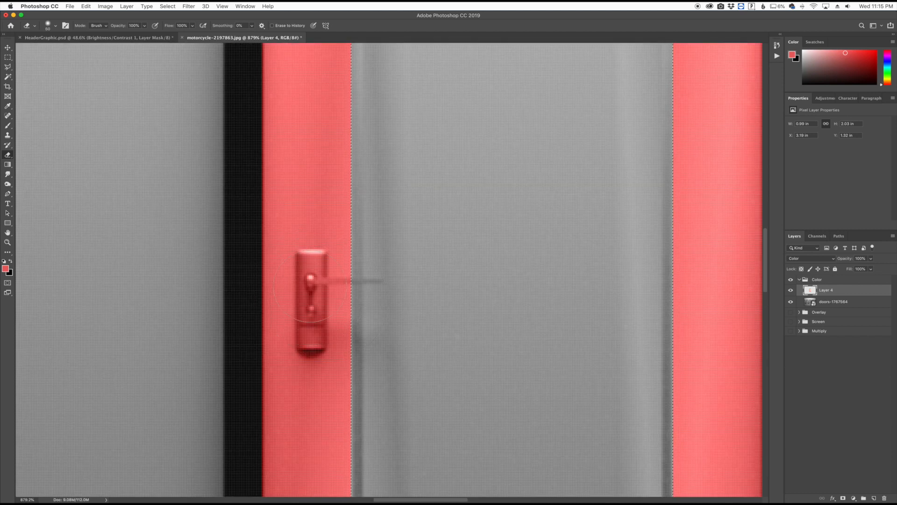
{"action": "key", "text": "bracketleft"}
{"action": "key", "text": "bracketleft"}
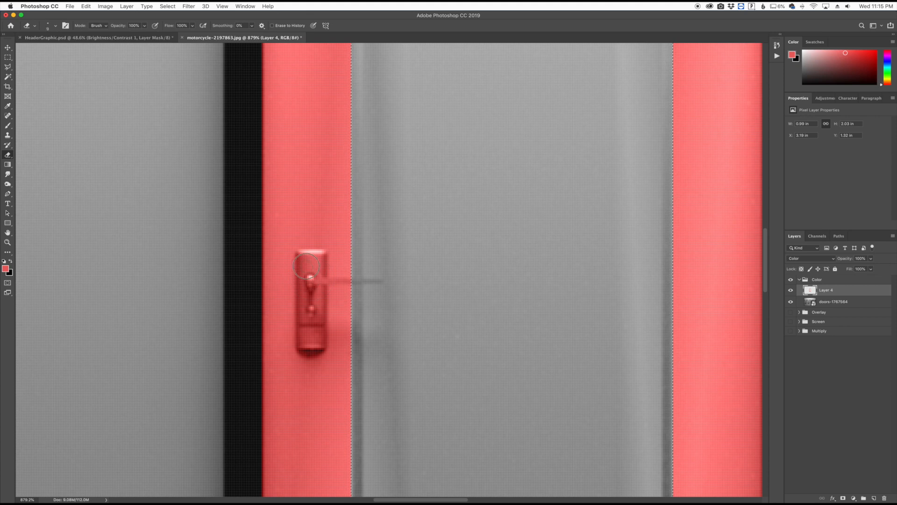
{"action": "key", "text": "super+d"}
{"action": "mouse_move", "coordinate": [308, 267]}
{"action": "left_mouse_down"}
{"action": "mouse_move", "coordinate": [301, 270]}
{"action": "mouse_move", "coordinate": [314, 252]}
{"action": "mouse_move", "coordinate": [307, 344]}
{"action": "mouse_move", "coordinate": [303, 263]}
{"action": "left_mouse_up"}
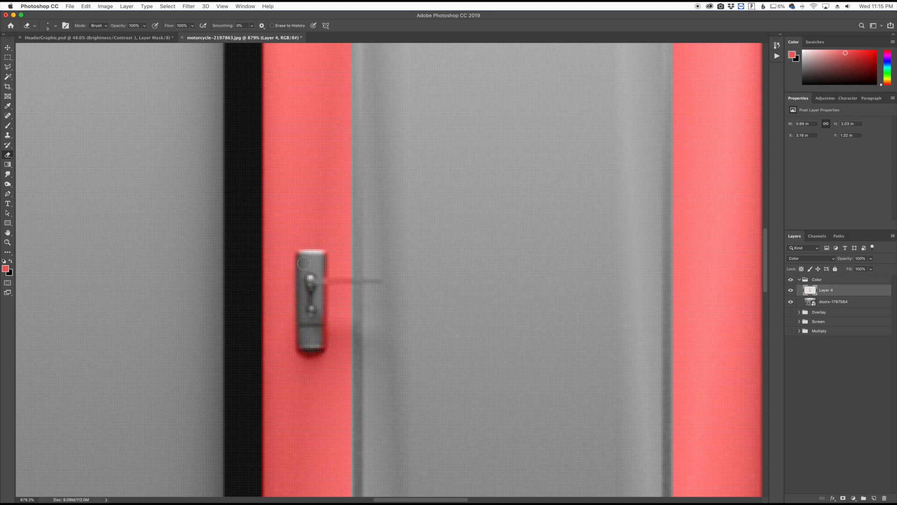
- Lower the opacity of the red Color layer to 82% with the row of doors back in view
{"action": "key", "text": "super+0"}
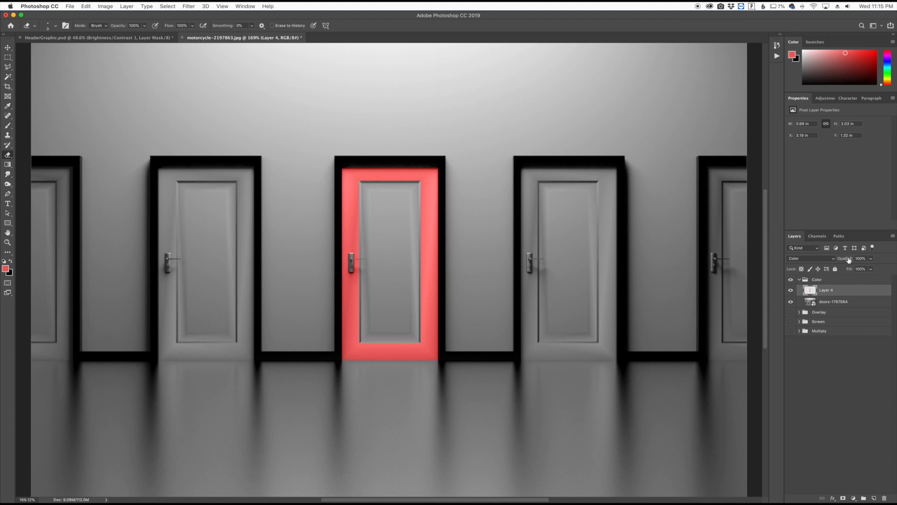
{"action": "left_click_drag", "start_coordinate": [849, 261], "coordinate": [843, 261]}
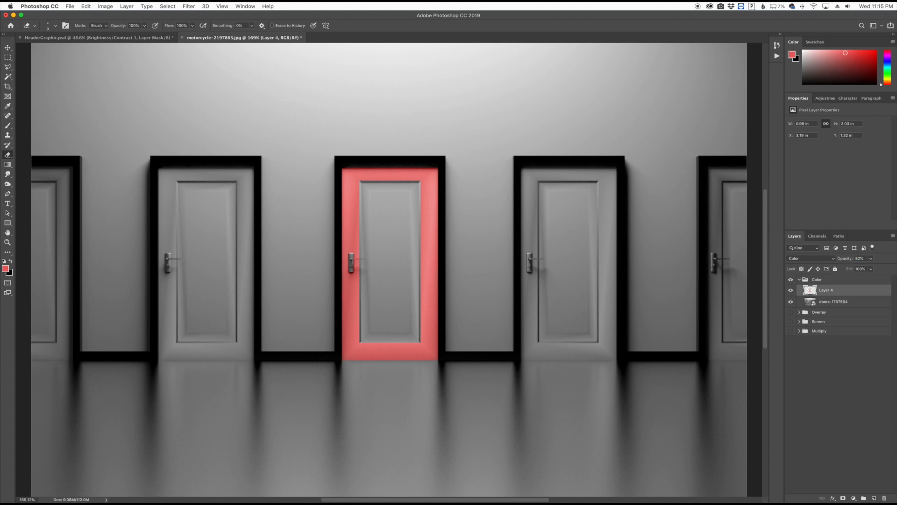